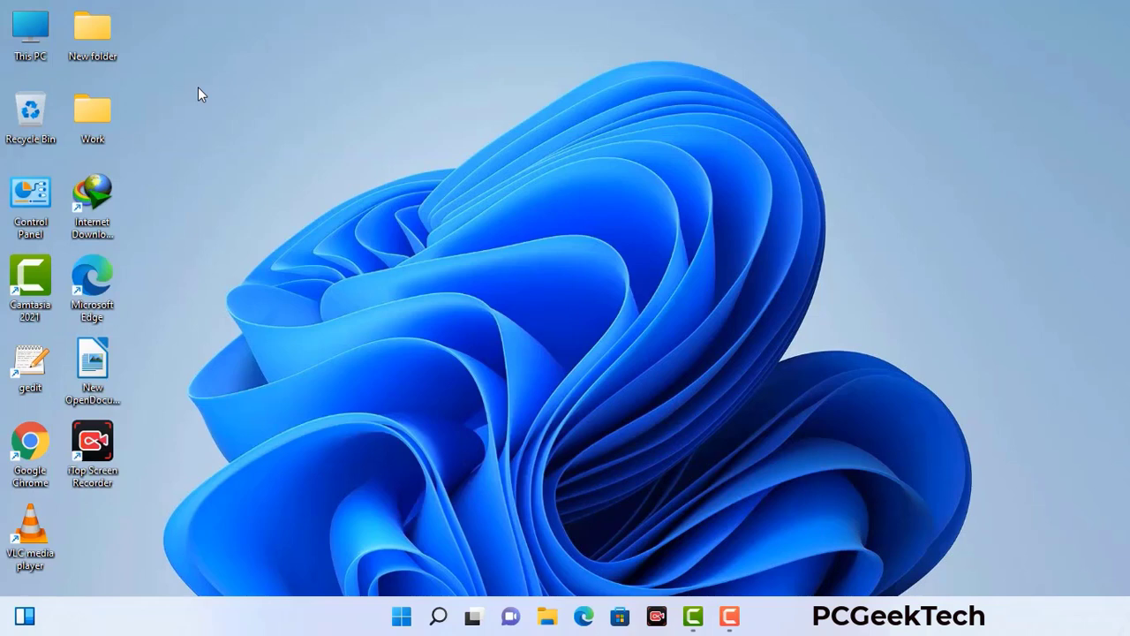
- Run msconfig from the Run box to bring up System Configuration
key(super+r)
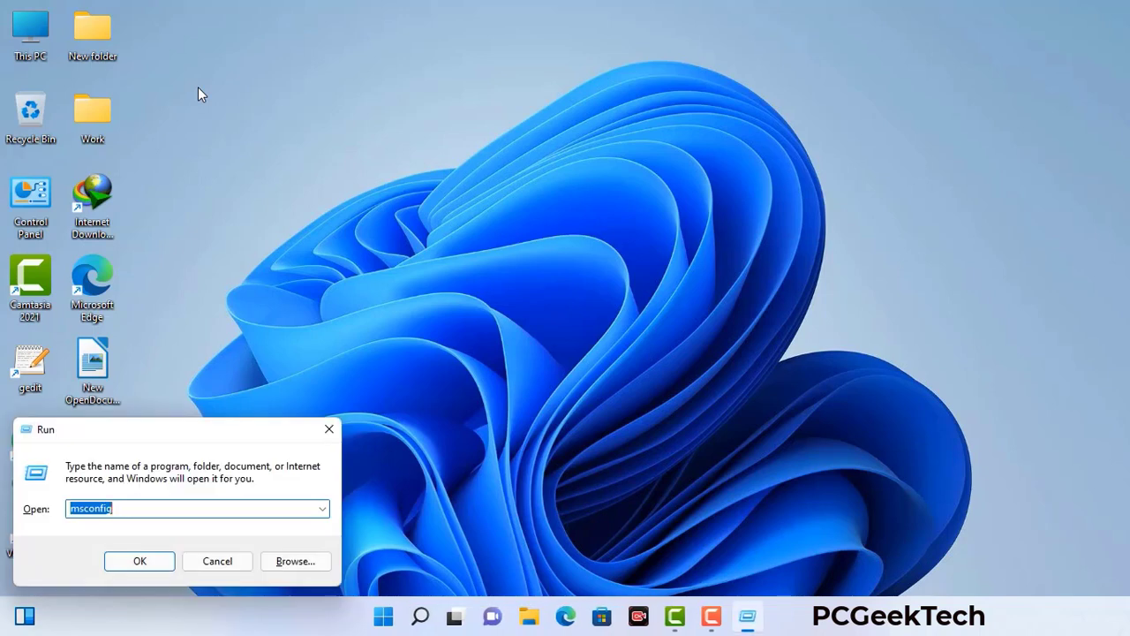
drag(192, 423, 496, 142)
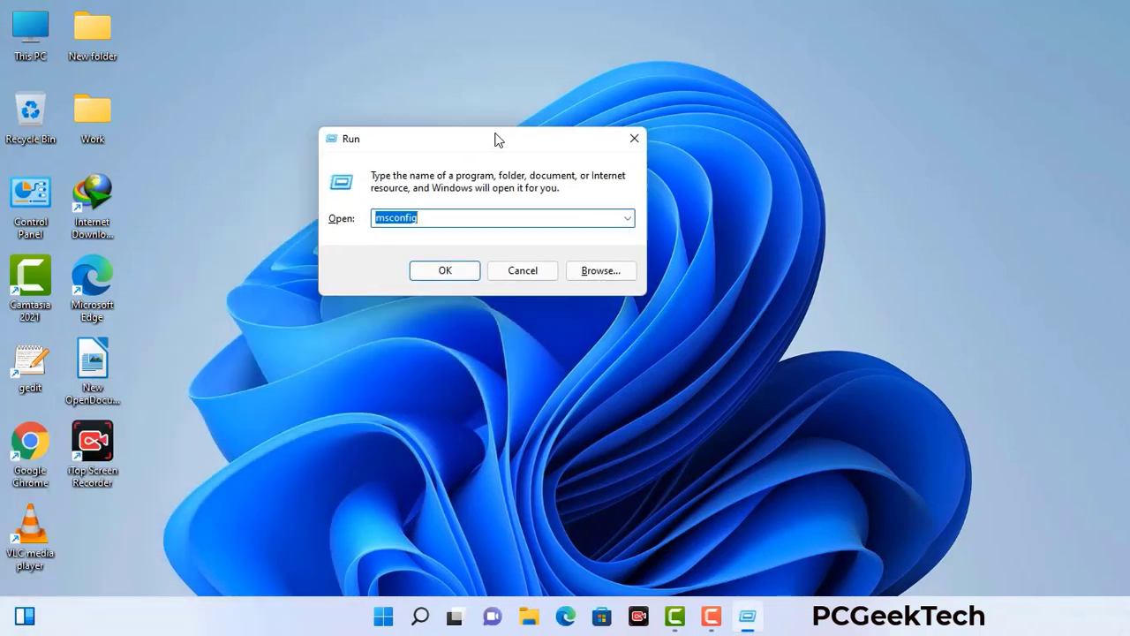
click(449, 222)
click(437, 276)
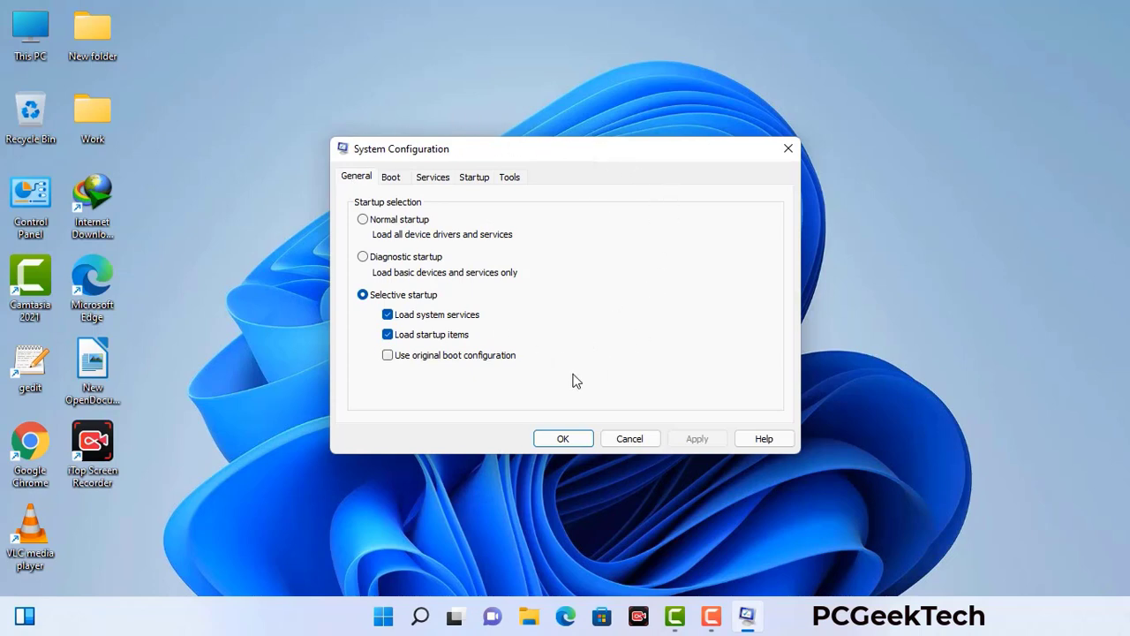
- Enable Safe boot with the Network option on the Boot tab, apply it, and restart
click(394, 179)
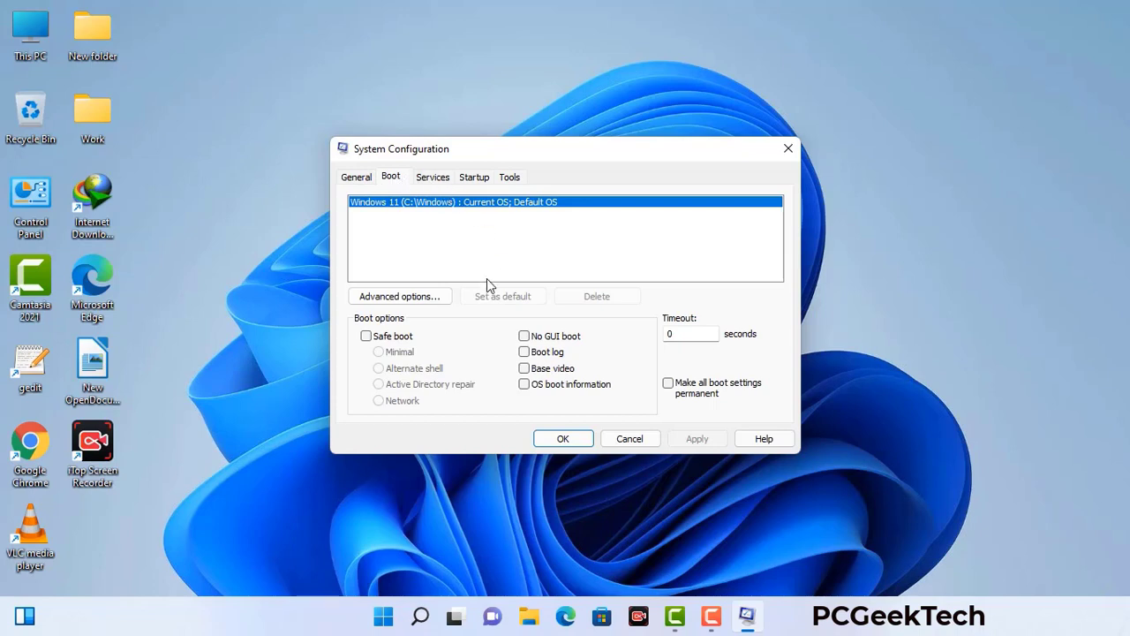
click(365, 336)
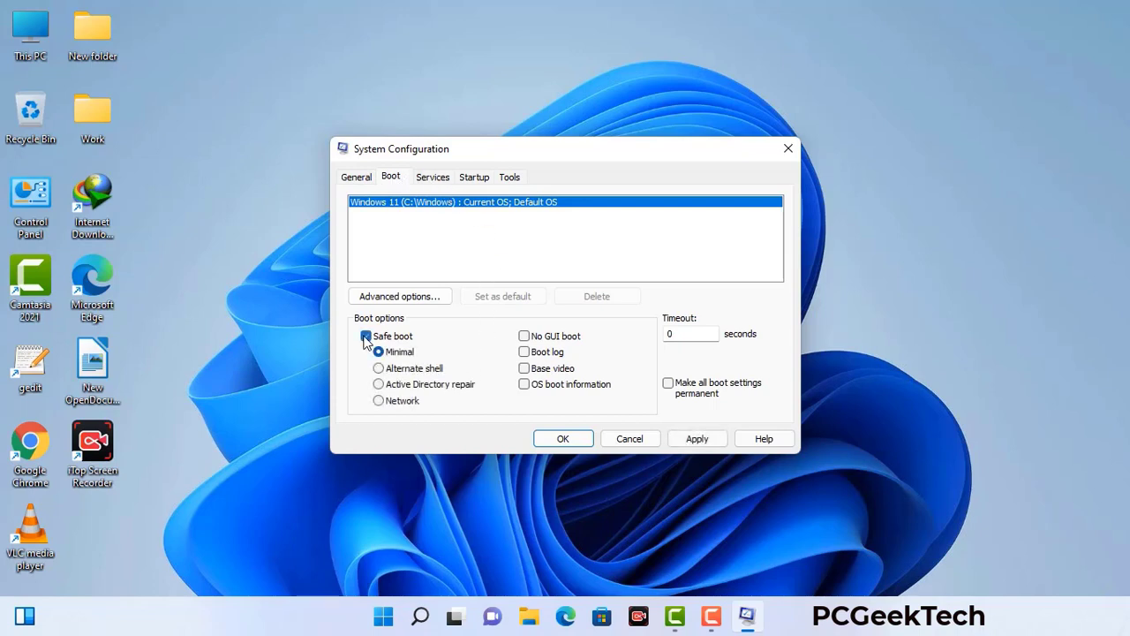
click(401, 402)
click(697, 440)
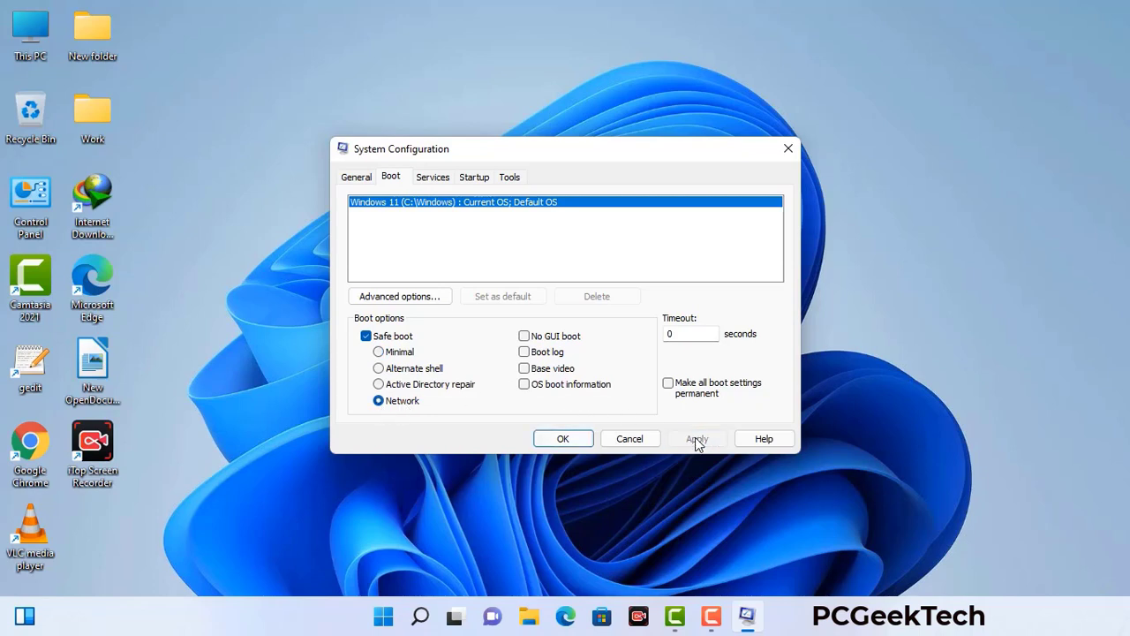
click(562, 439)
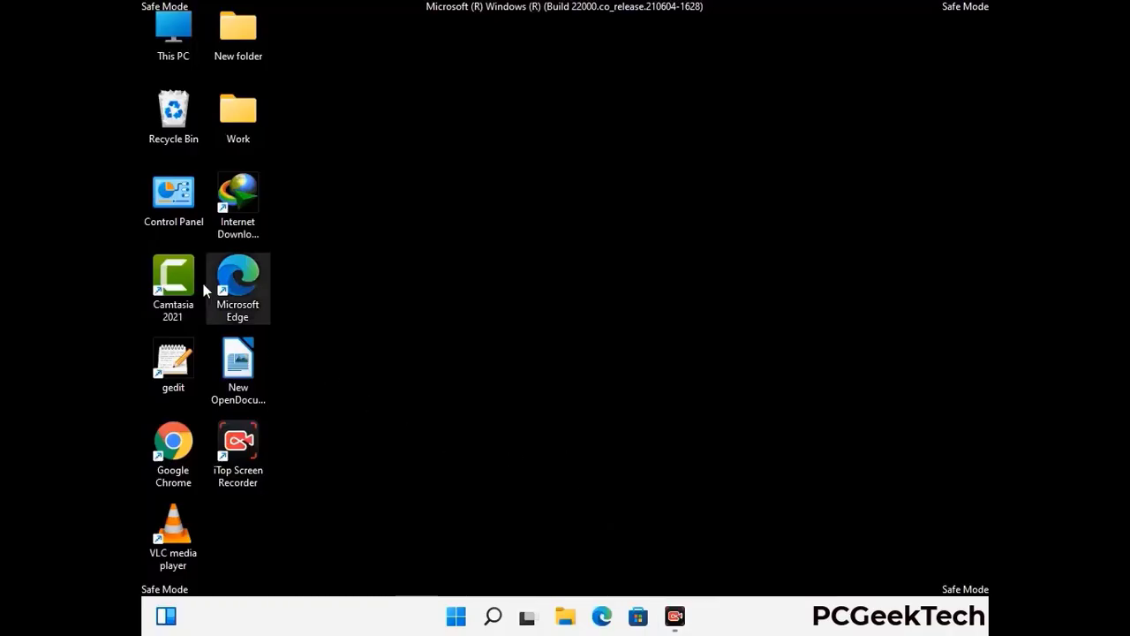
- Turn on 'Show hidden files, folders, and drives' in File Explorer Options, then close Control Panel
double_click(174, 209)
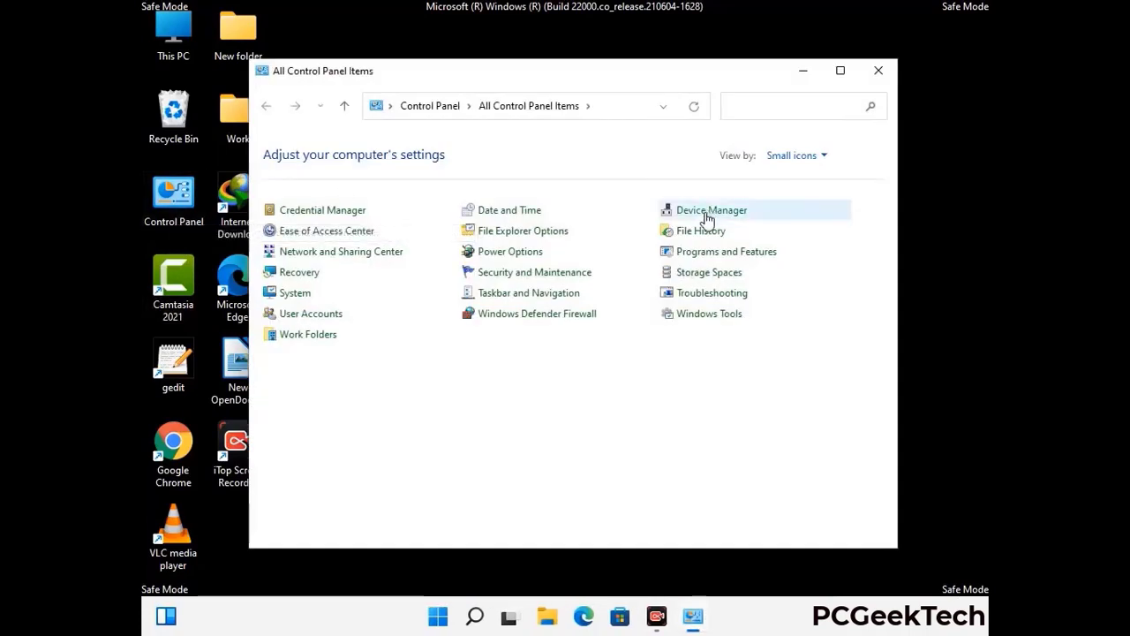
click(545, 235)
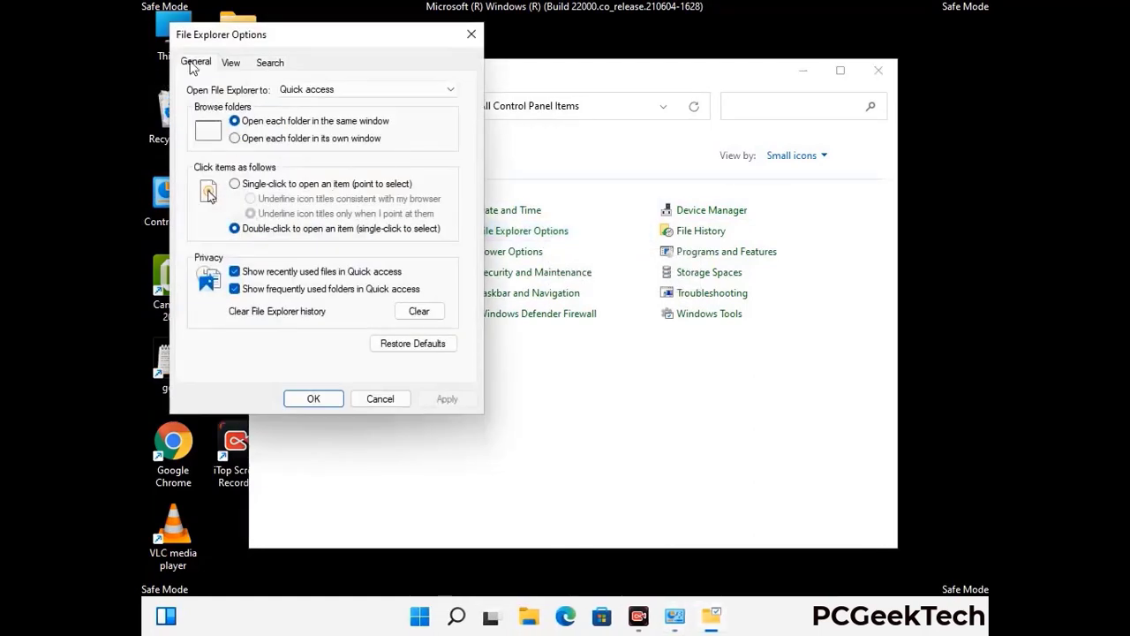
click(231, 63)
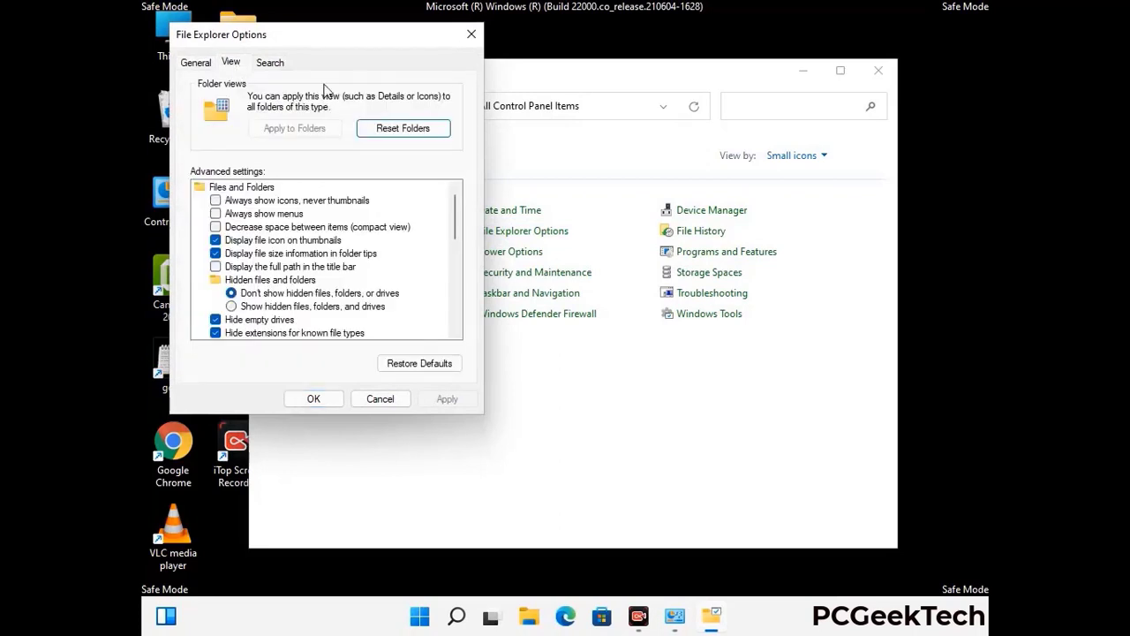
click(231, 306)
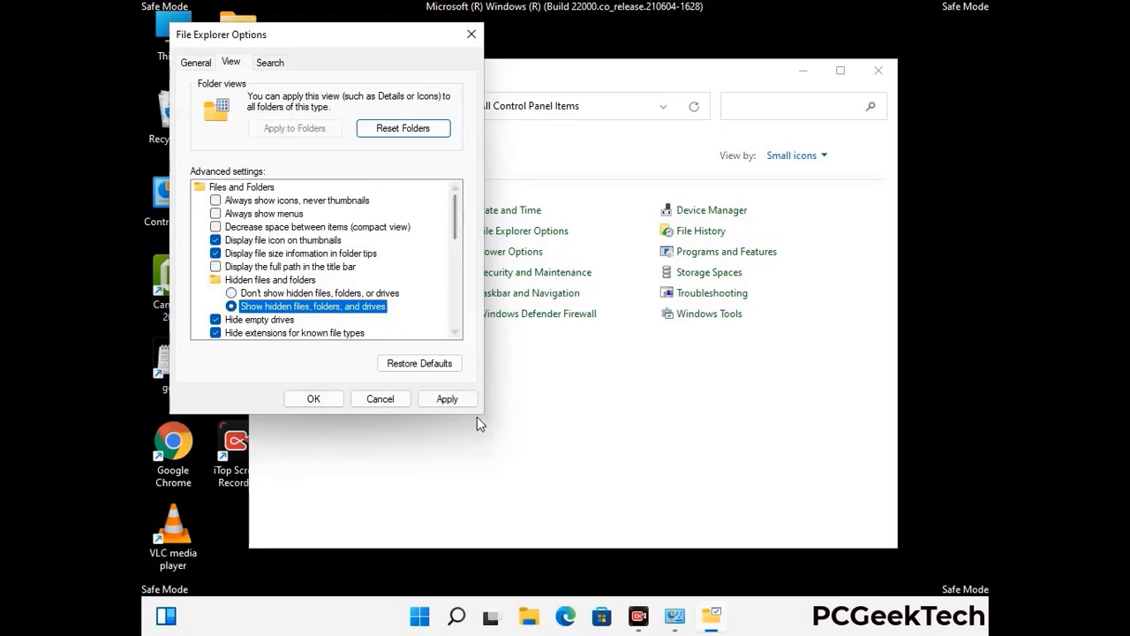
click(446, 399)
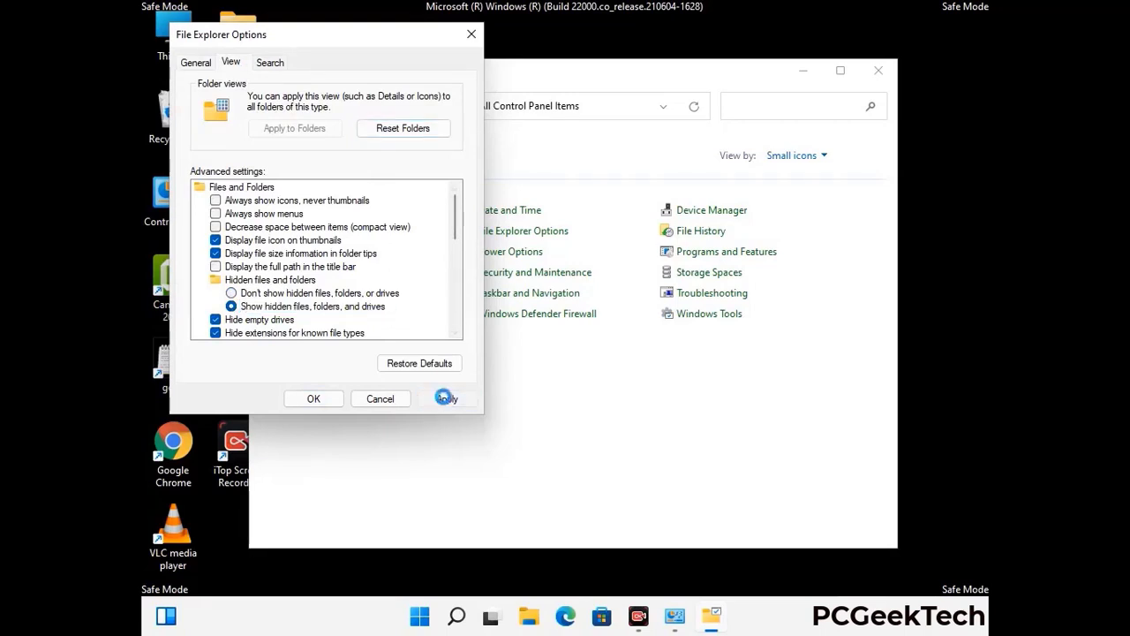
click(300, 400)
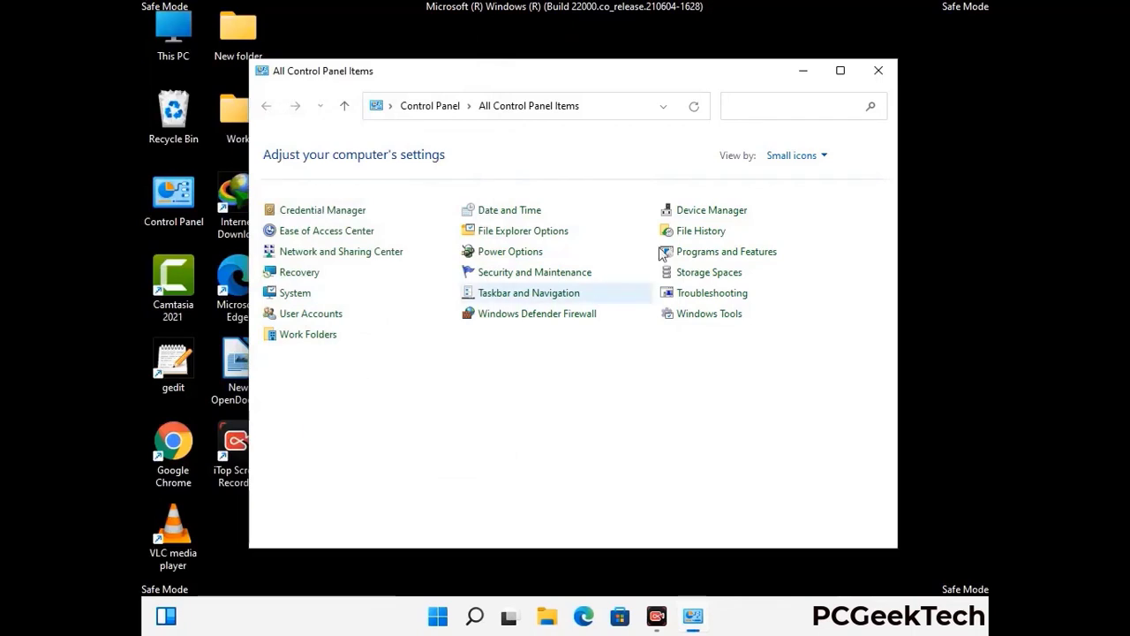
click(876, 72)
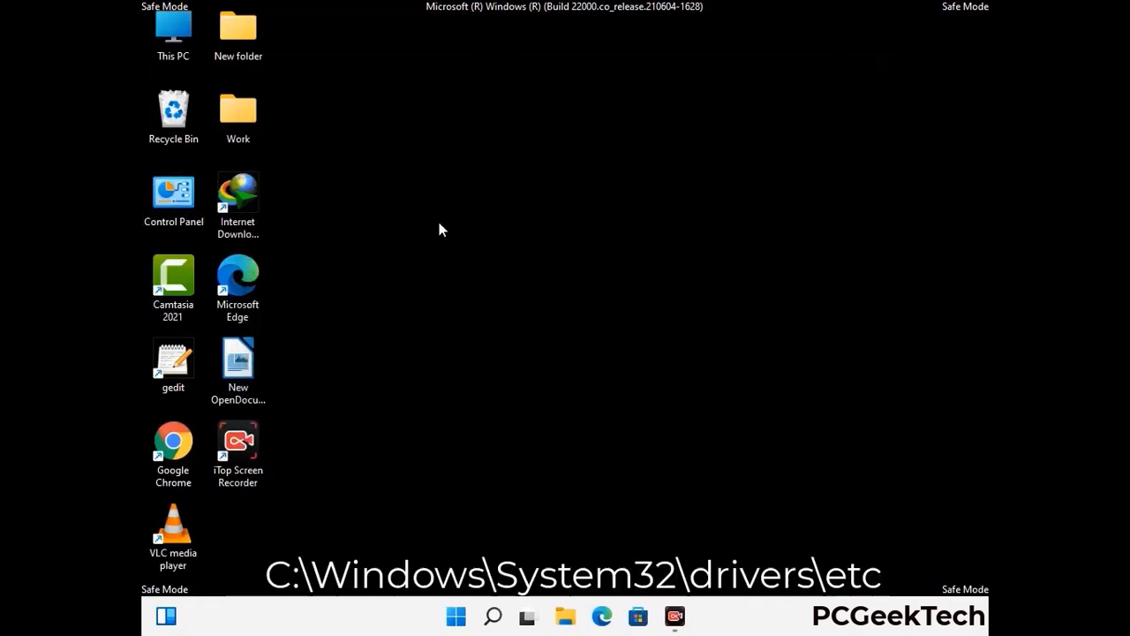
- Open This PC, the Local Disk (C:) drive and then the Windows folder
double_click(168, 55)
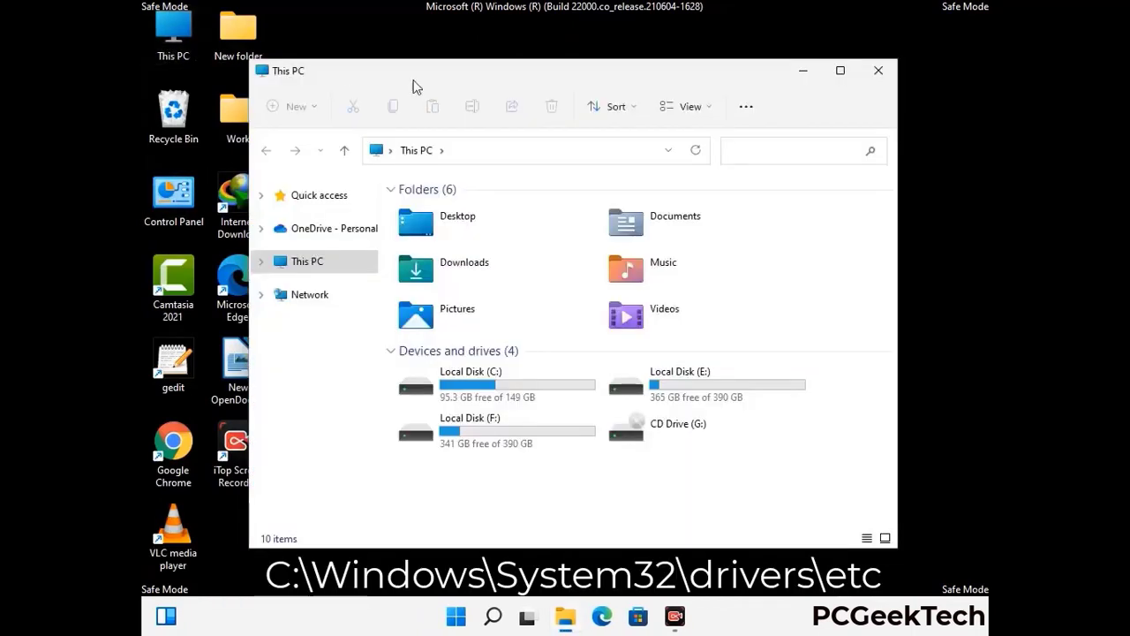
click(495, 387)
double_click(494, 387)
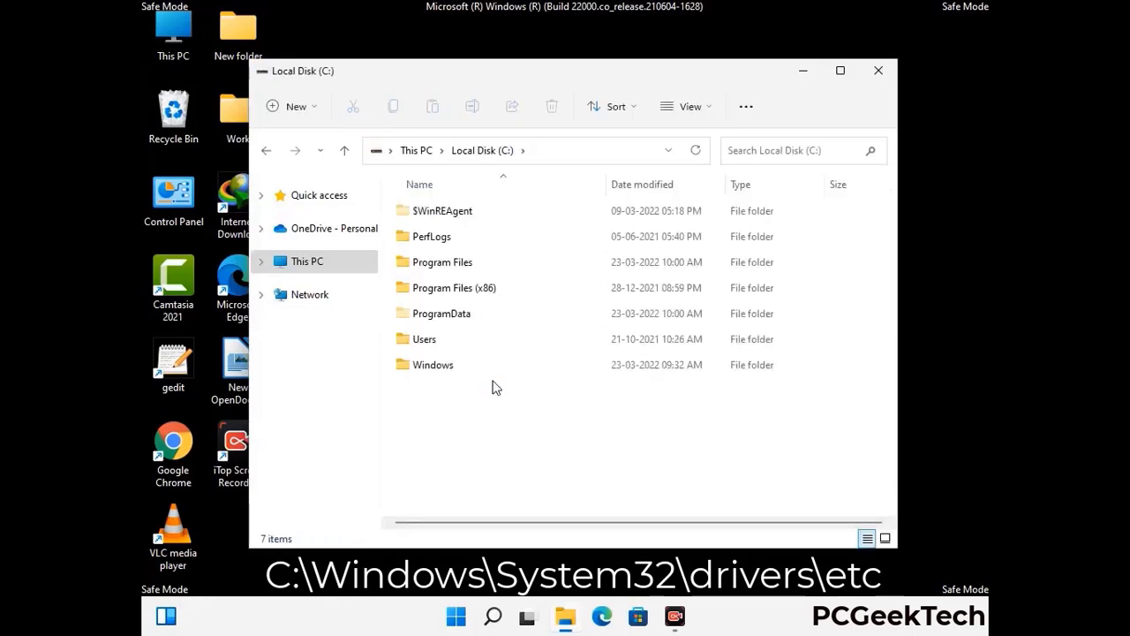
double_click(424, 365)
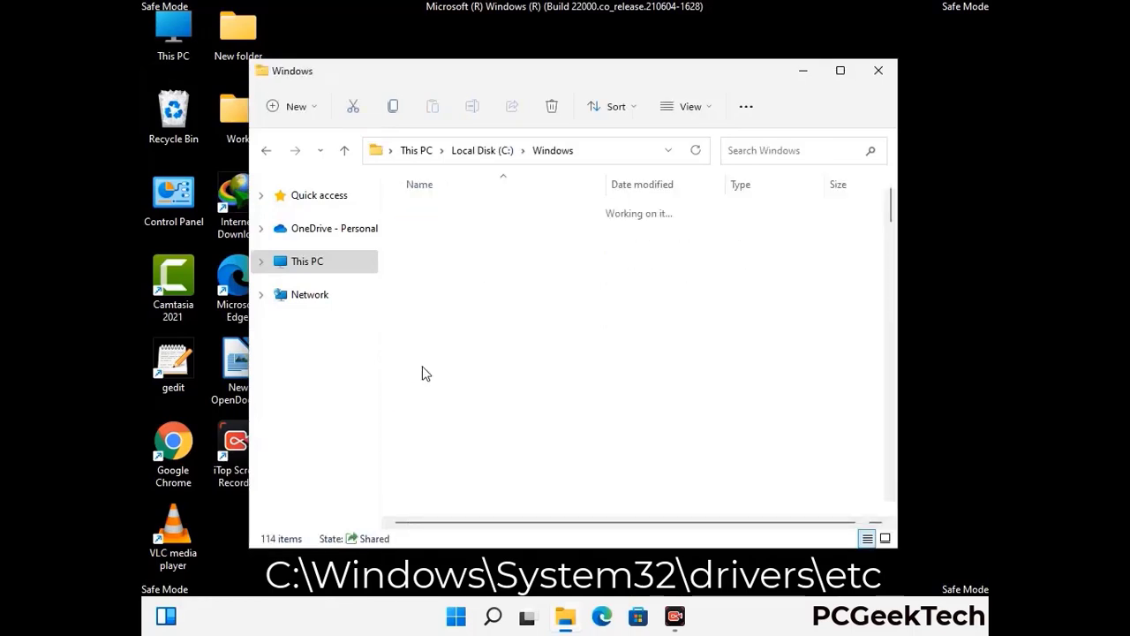
- Go through System32, drivers and etc, and open the hosts file
scroll(565, 378, down, 5)
scroll(559, 383, down, 13)
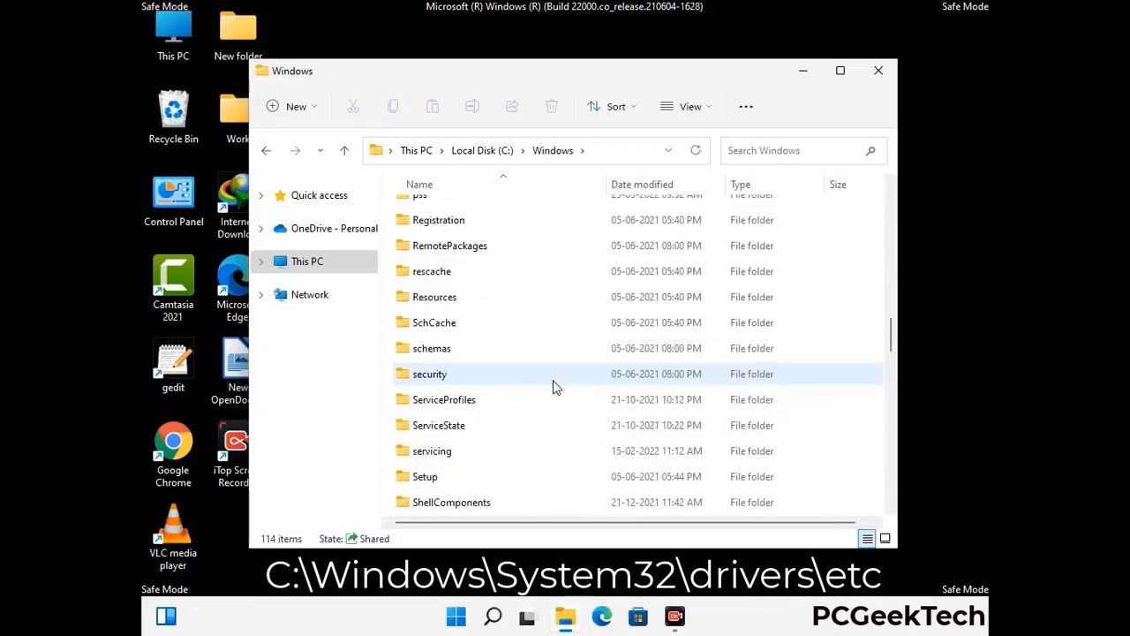
scroll(525, 402, down, 2)
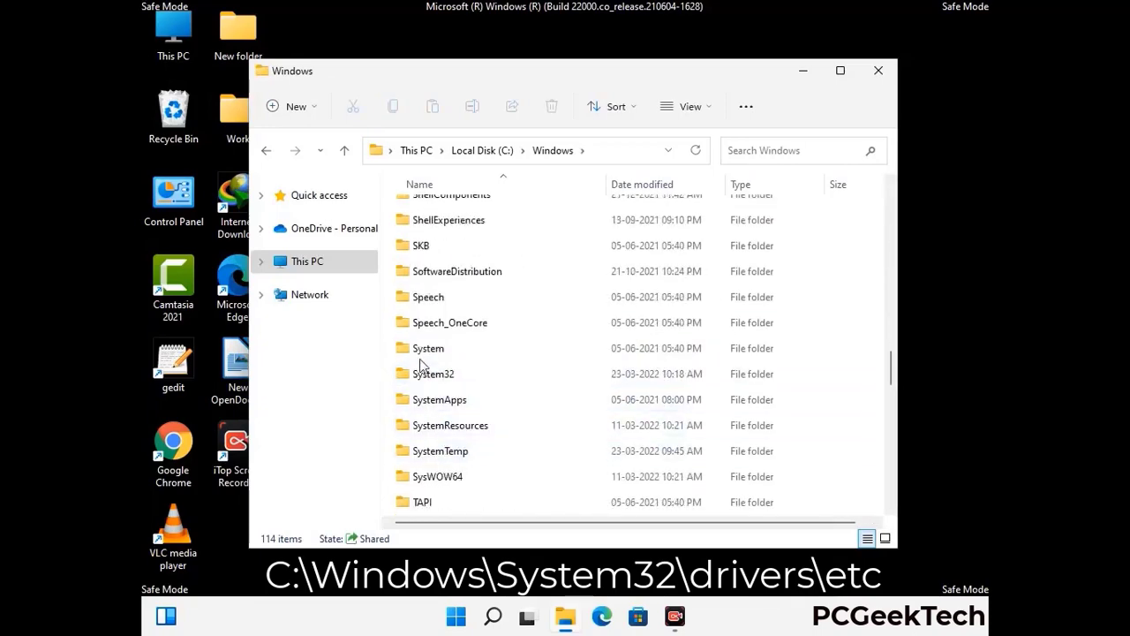
double_click(431, 373)
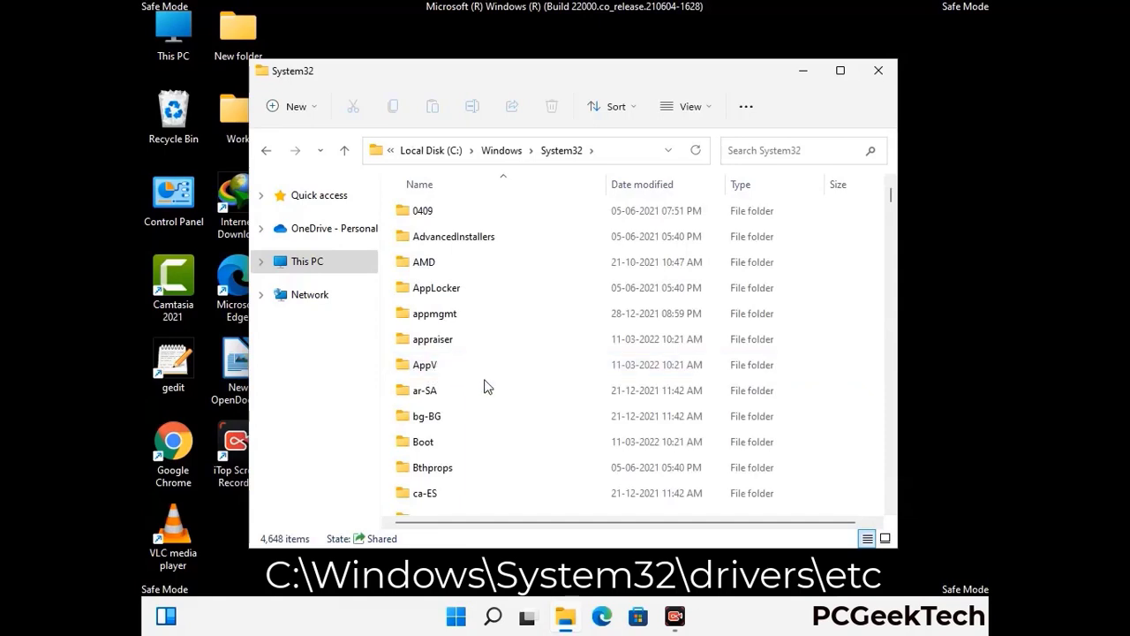
scroll(486, 386, down, 5)
double_click(438, 482)
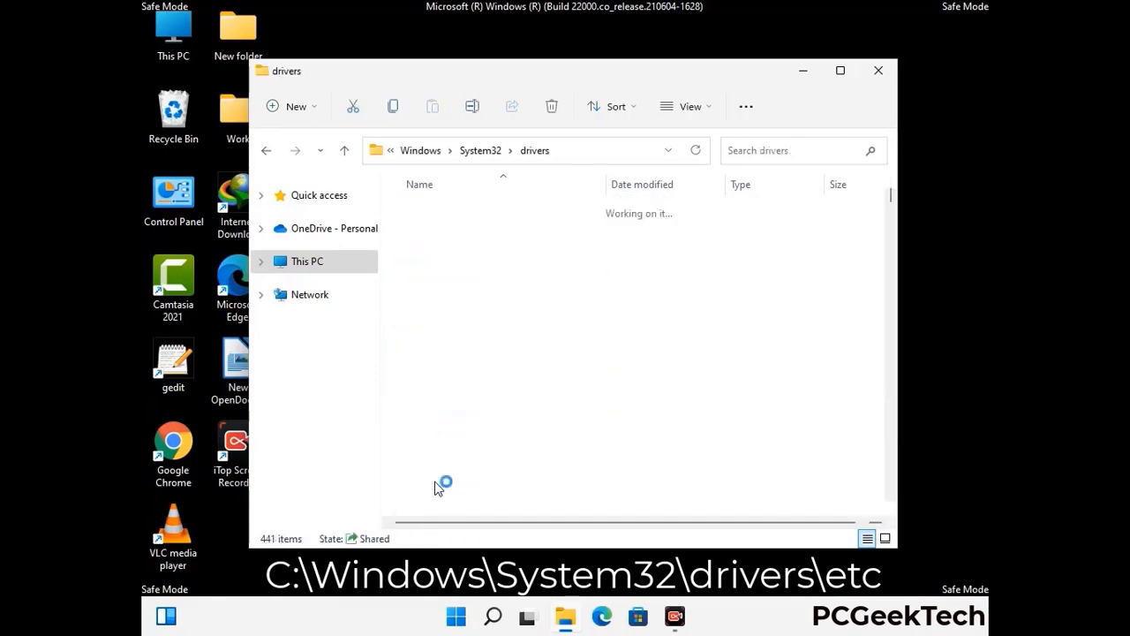
double_click(419, 262)
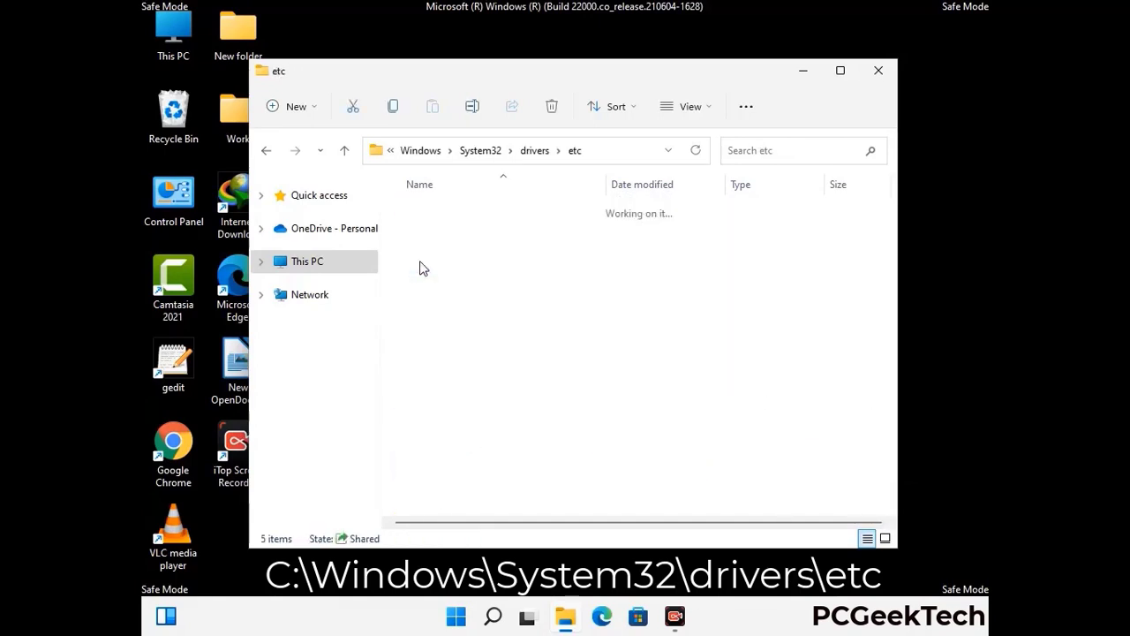
click(433, 221)
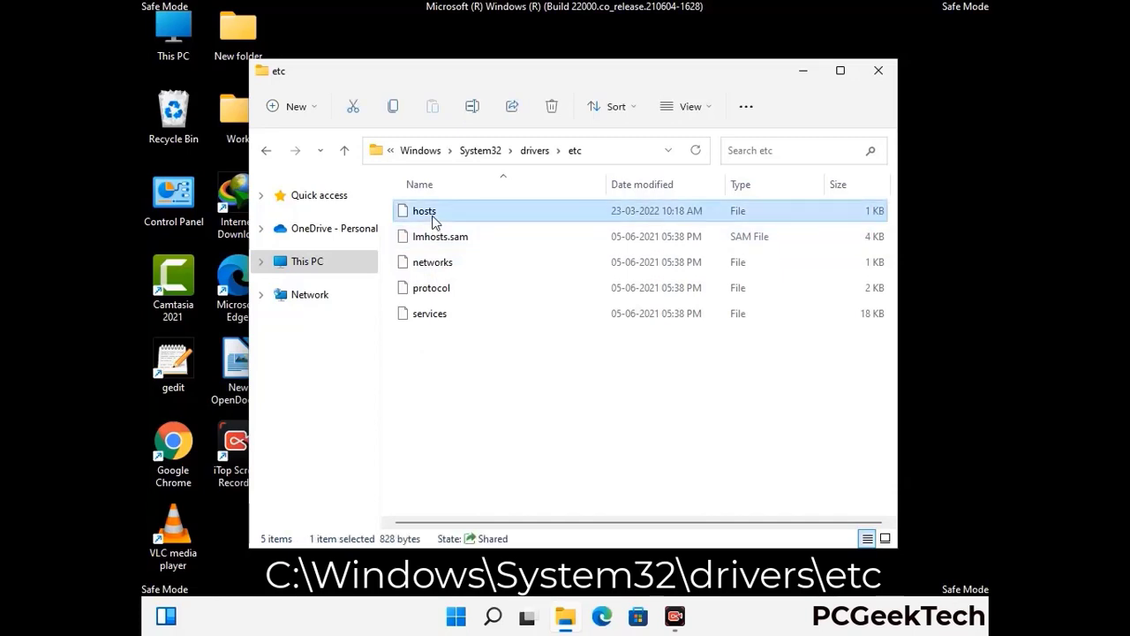
double_click(432, 216)
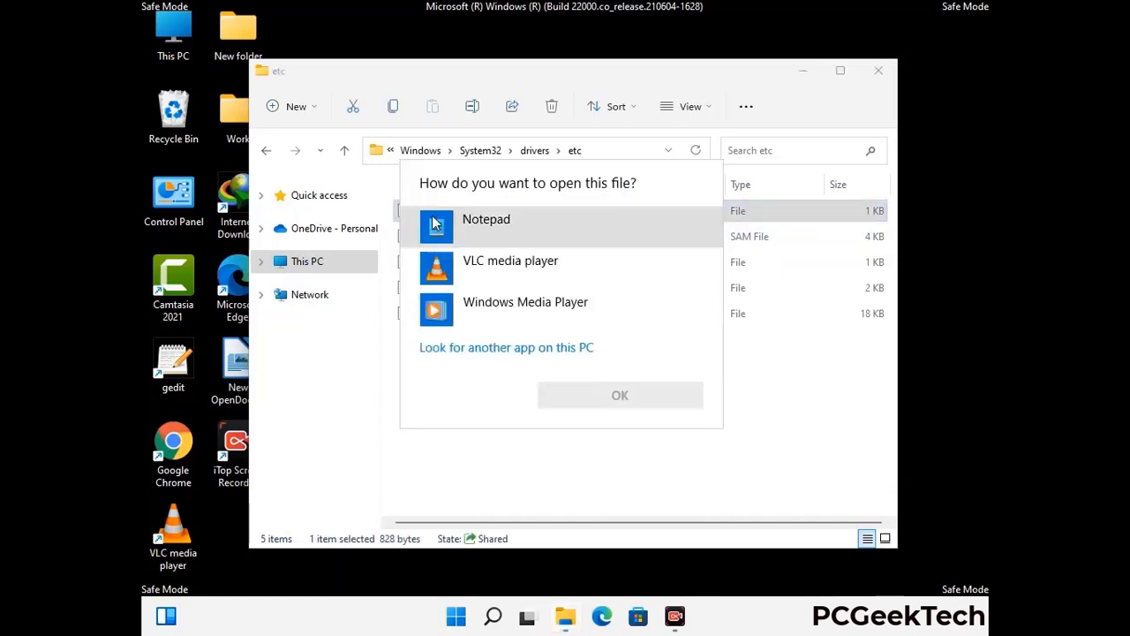
- Open hosts in Notepad and add a blank line after the last localhost entry
click(500, 227)
click(620, 395)
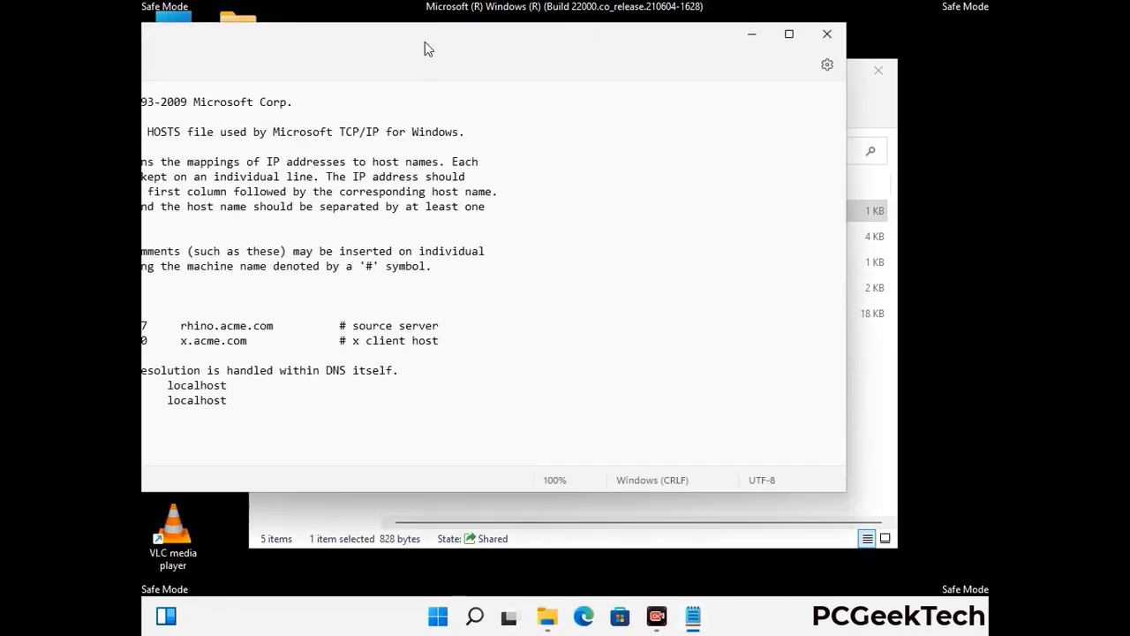
drag(424, 42, 616, 51)
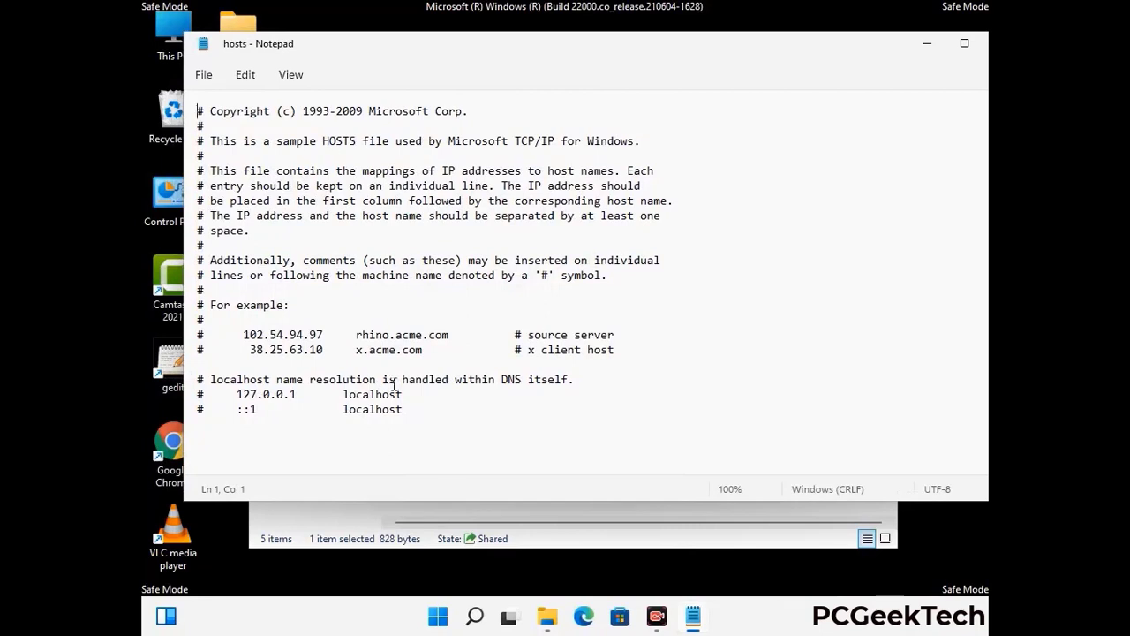
click(423, 414)
key(Return)
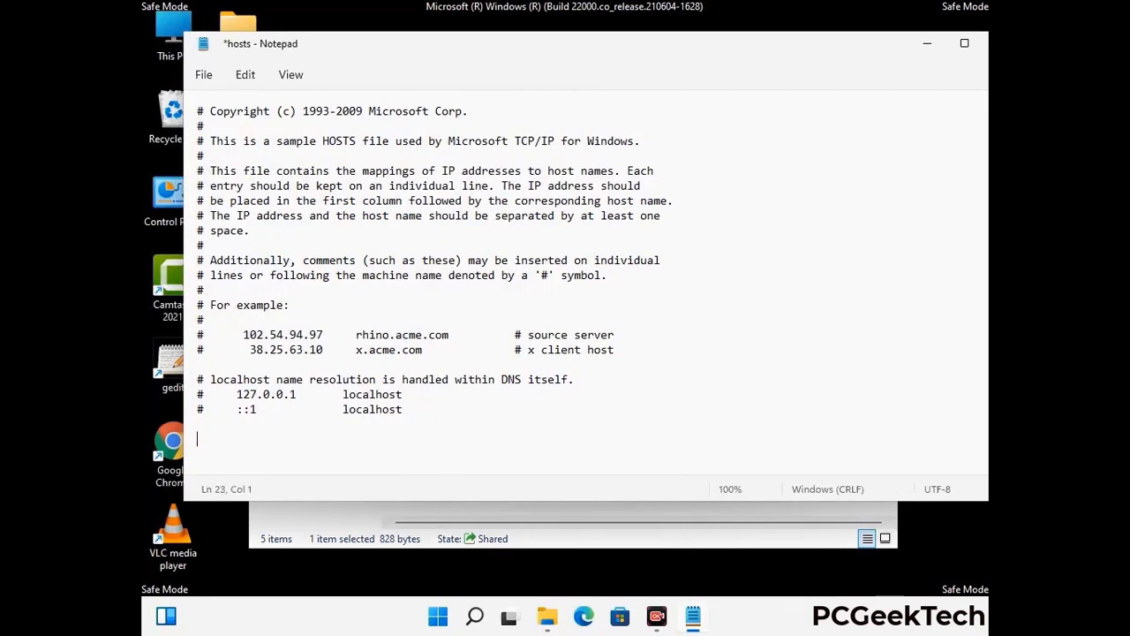
- Save the hosts file, then close Notepad and the etc folder window
click(204, 76)
click(216, 187)
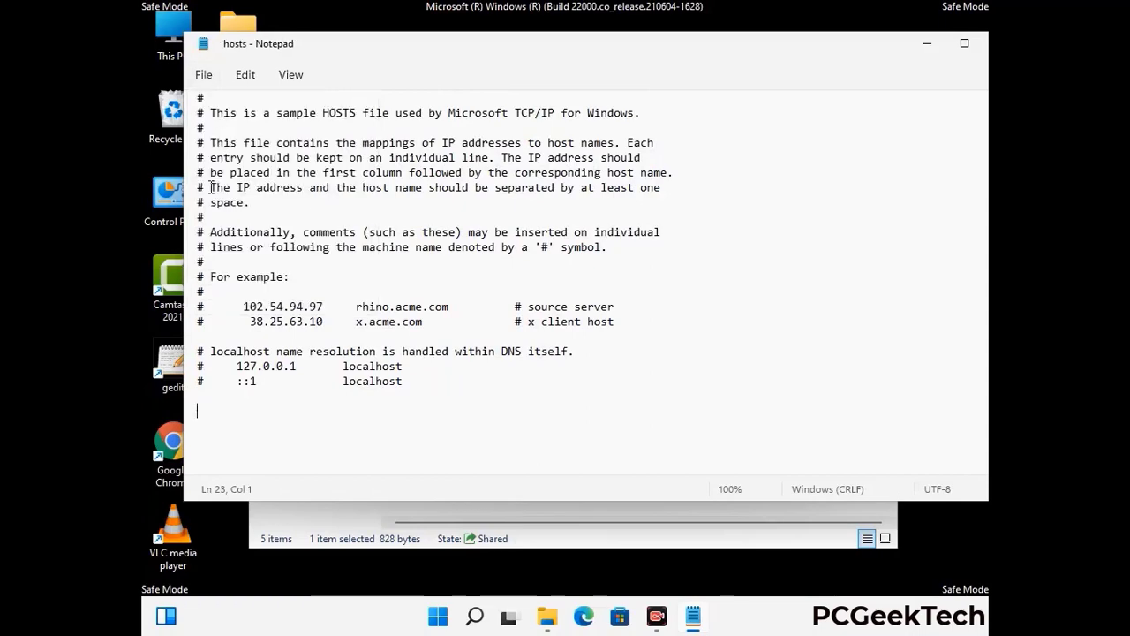
drag(856, 55, 726, 55)
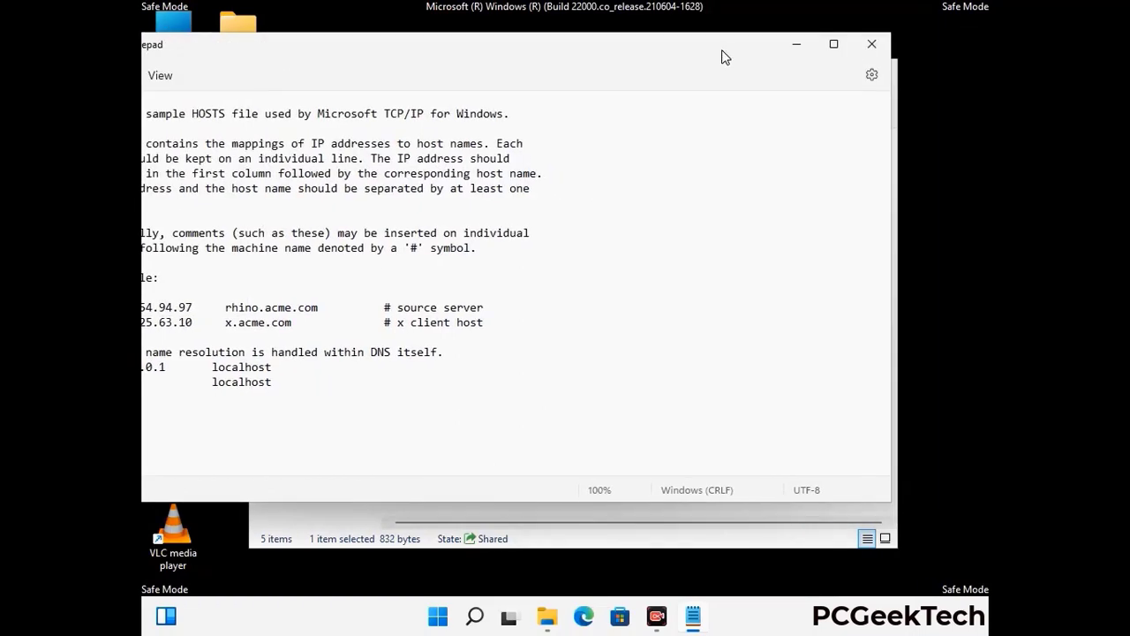
click(873, 51)
click(880, 71)
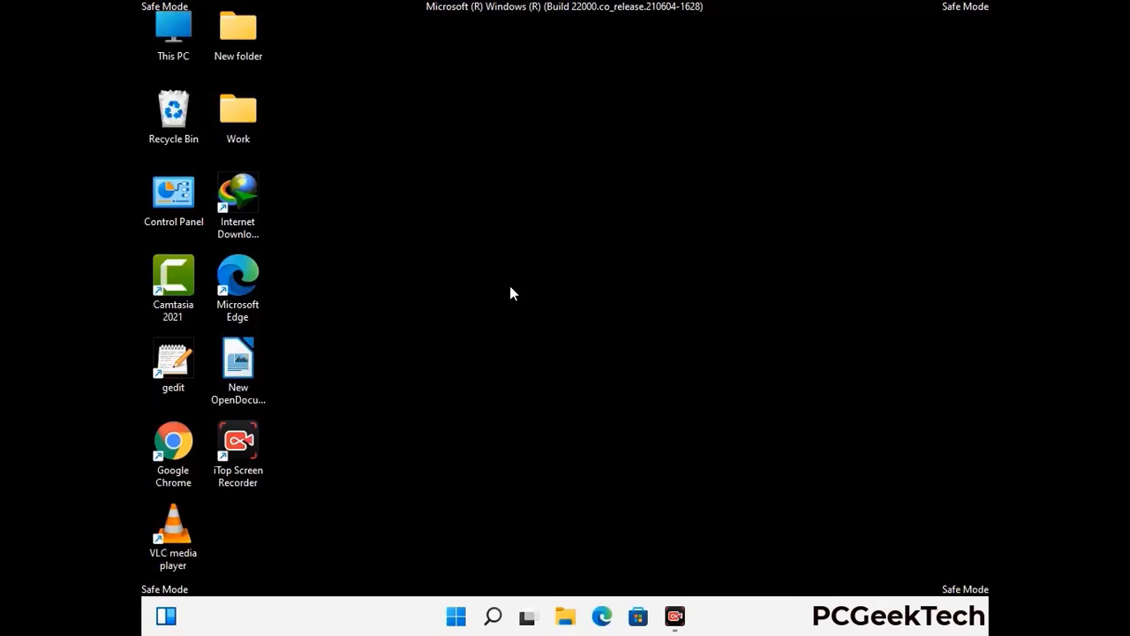
- Open %appdata%, delete the Zoom folder from Roaming, and close the window
key(super+r)
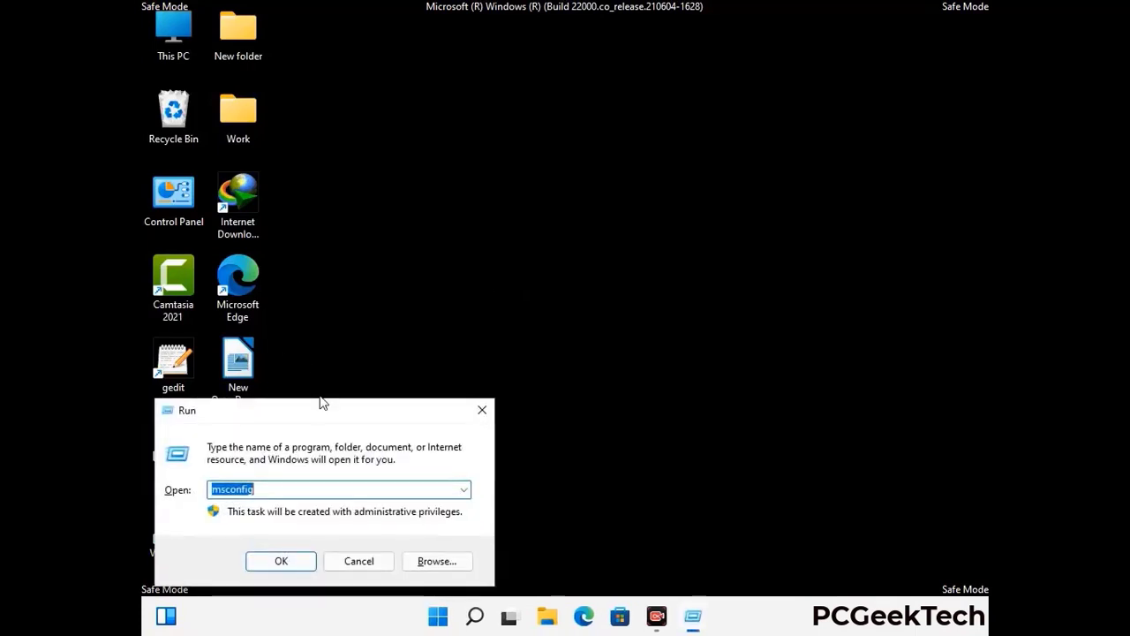
drag(322, 402, 525, 175)
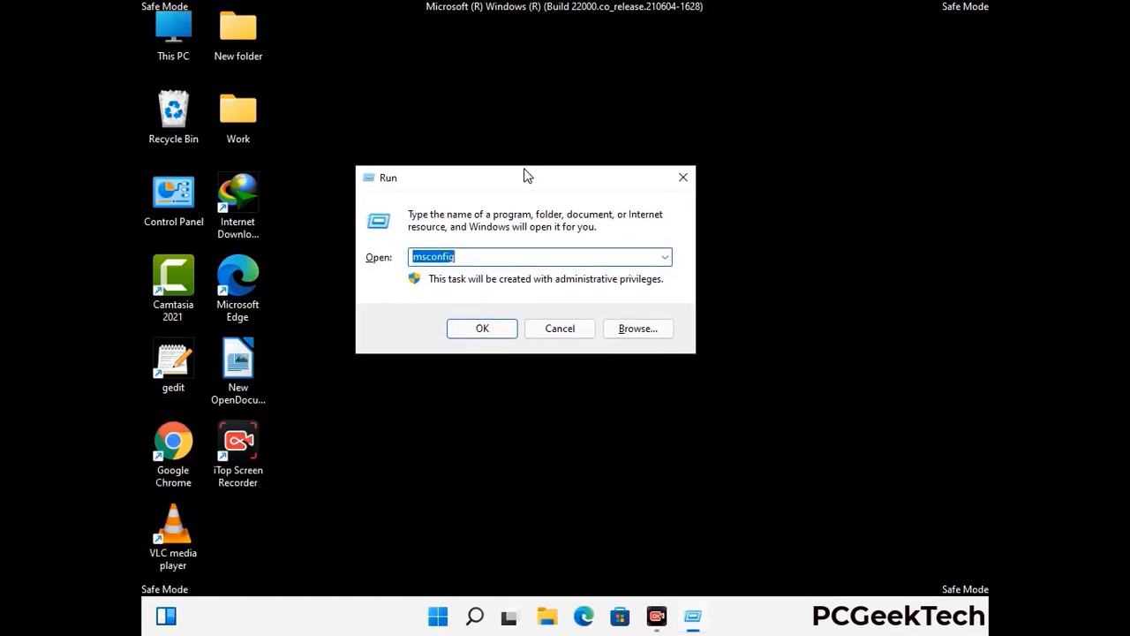
text(%)
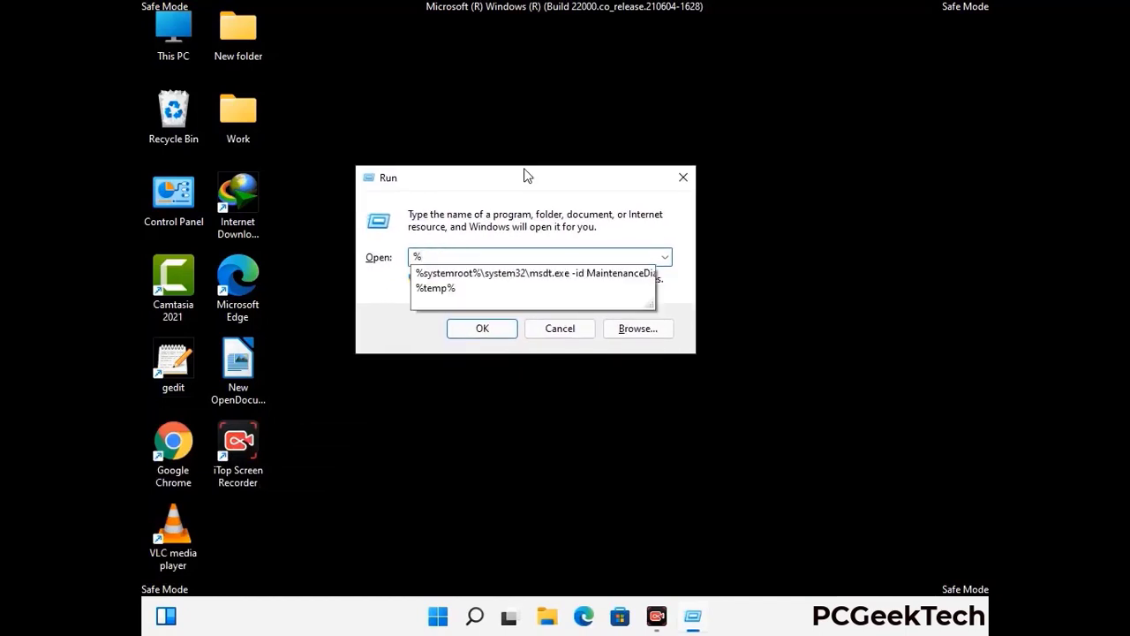
text(appdata%)
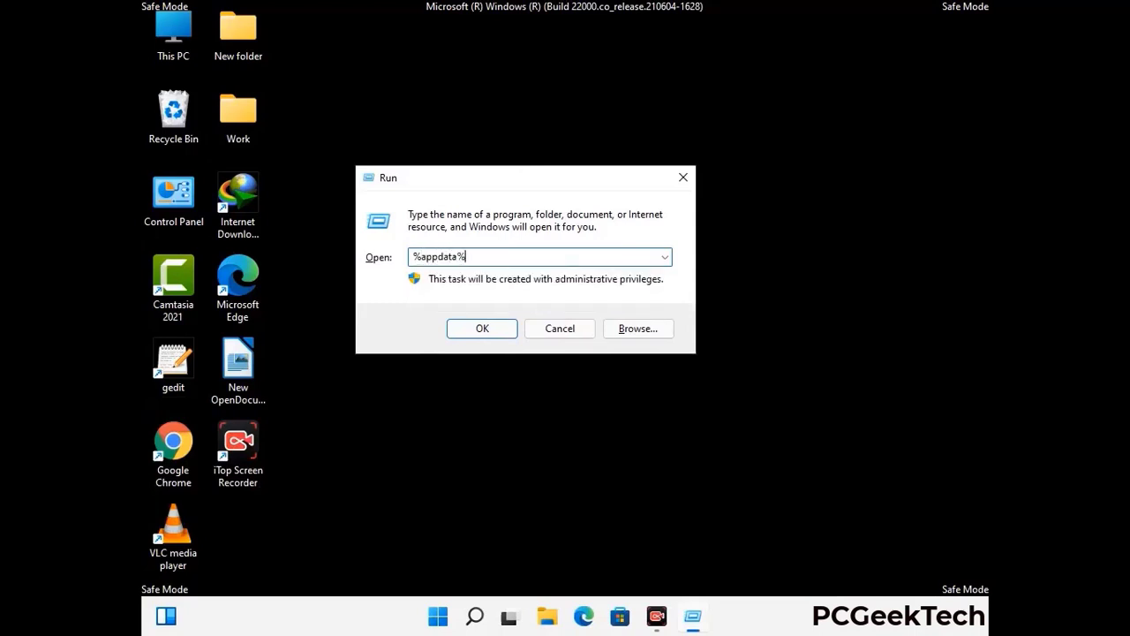
key(Return)
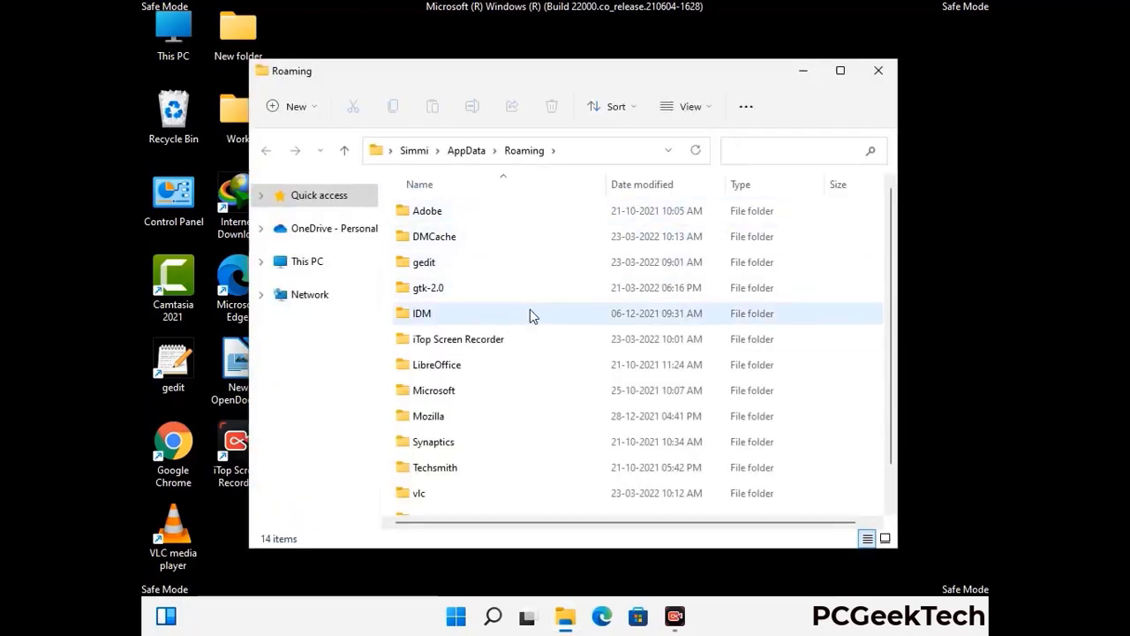
scroll(529, 315, down, 1)
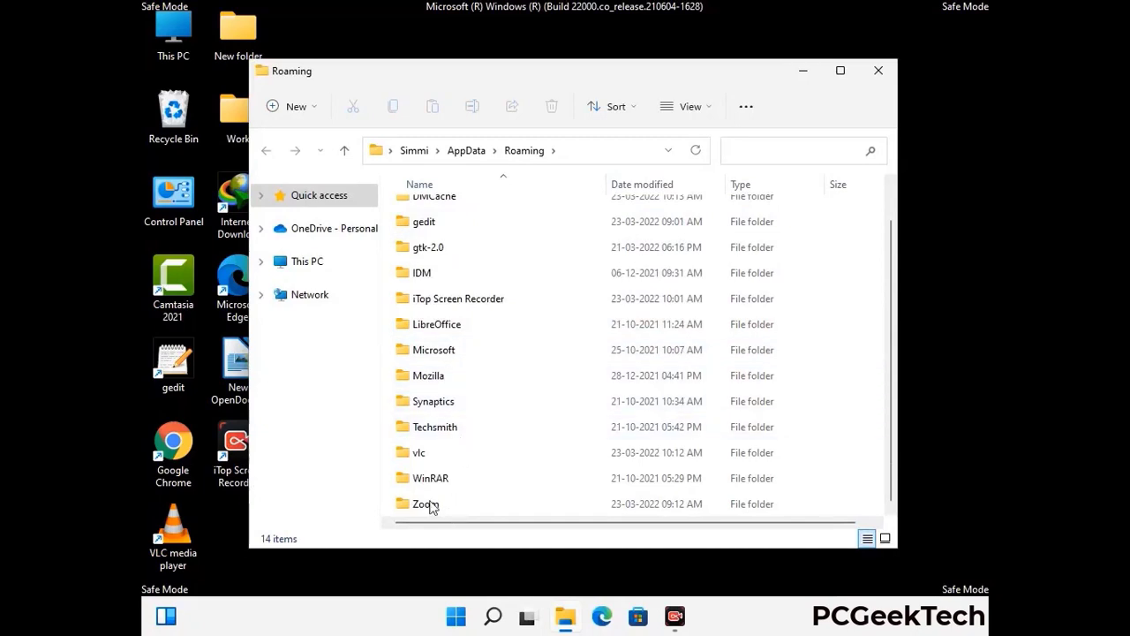
scroll(410, 265, up, 1)
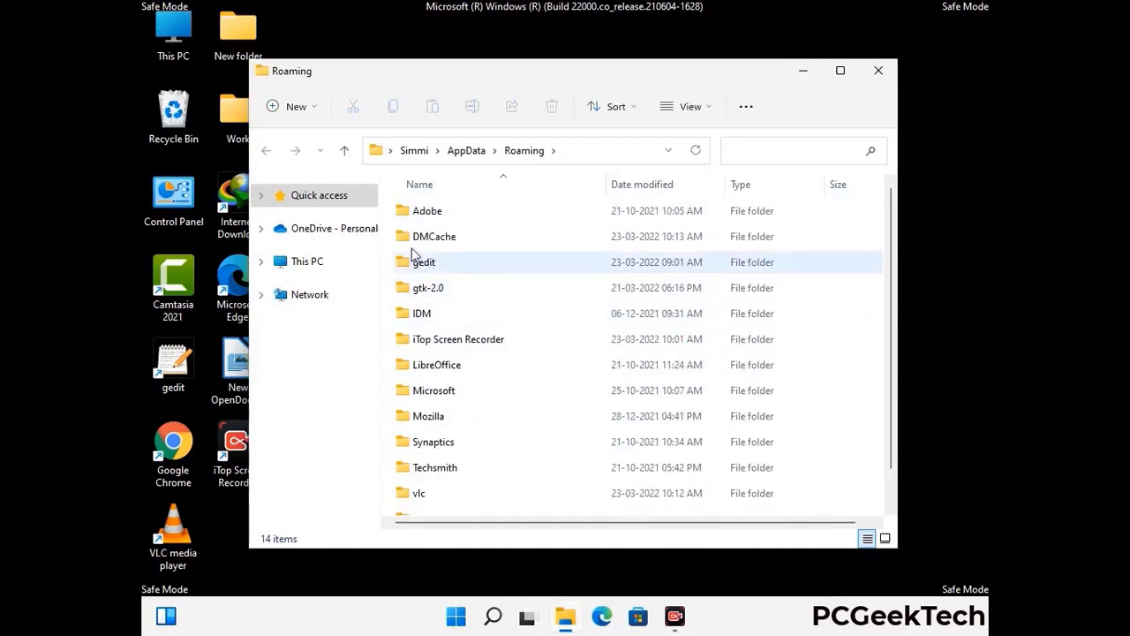
scroll(462, 409, down, 1)
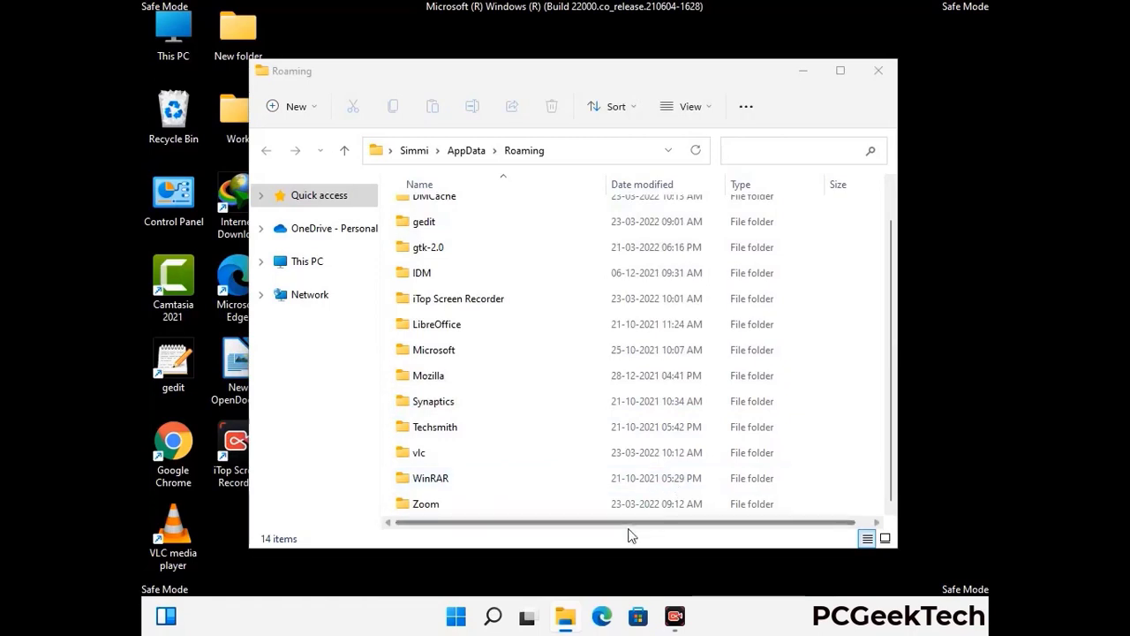
click(632, 500)
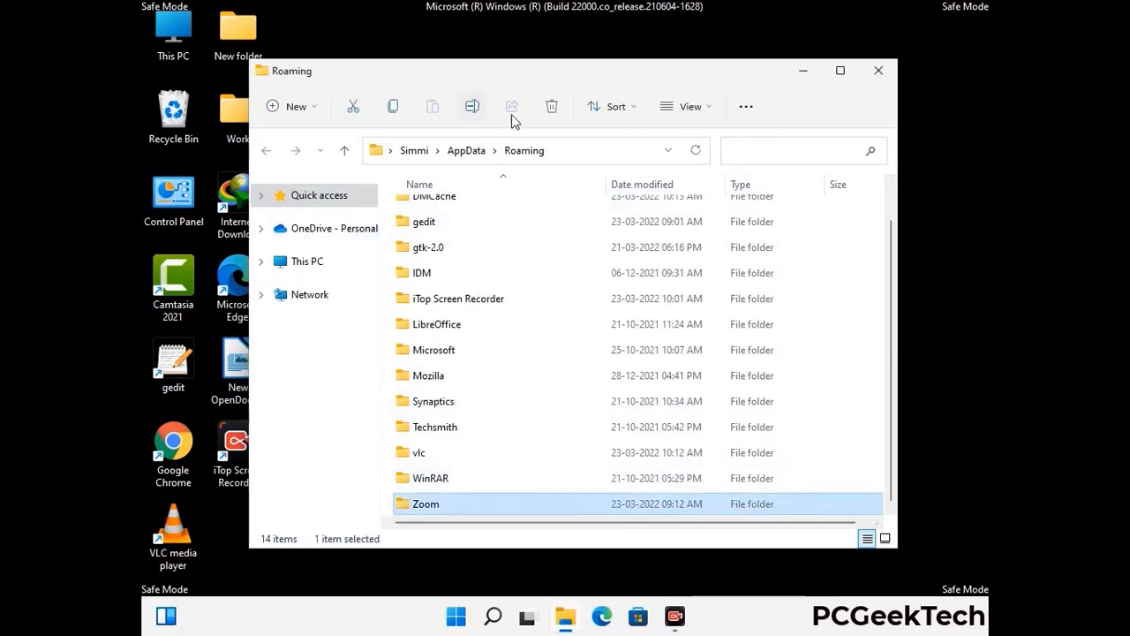
click(552, 106)
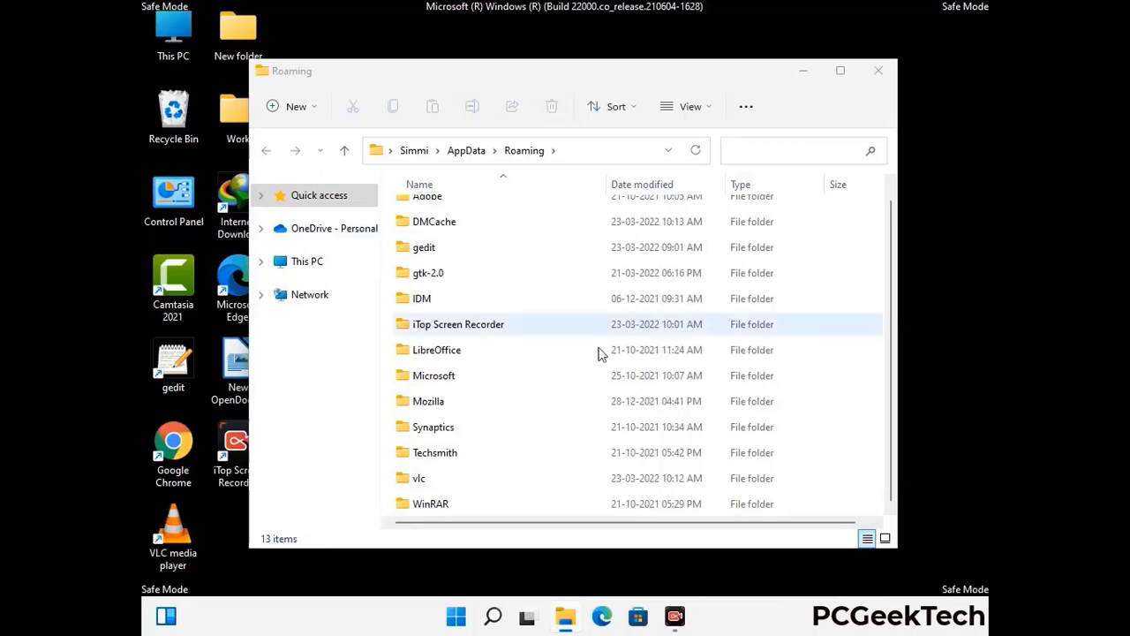
click(874, 76)
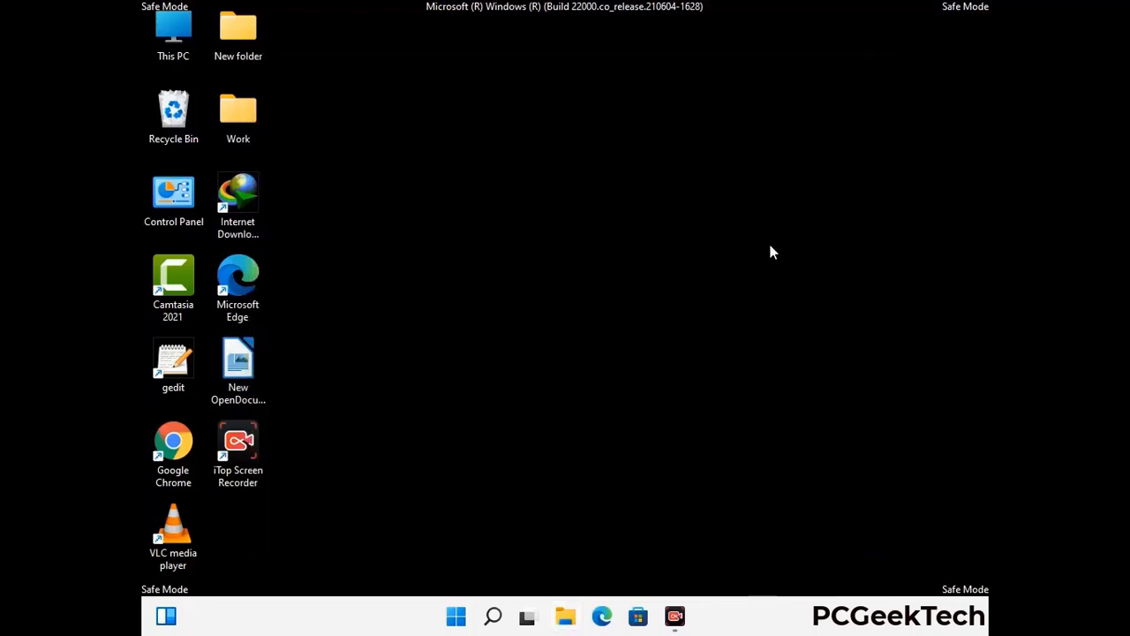
key(super+r)
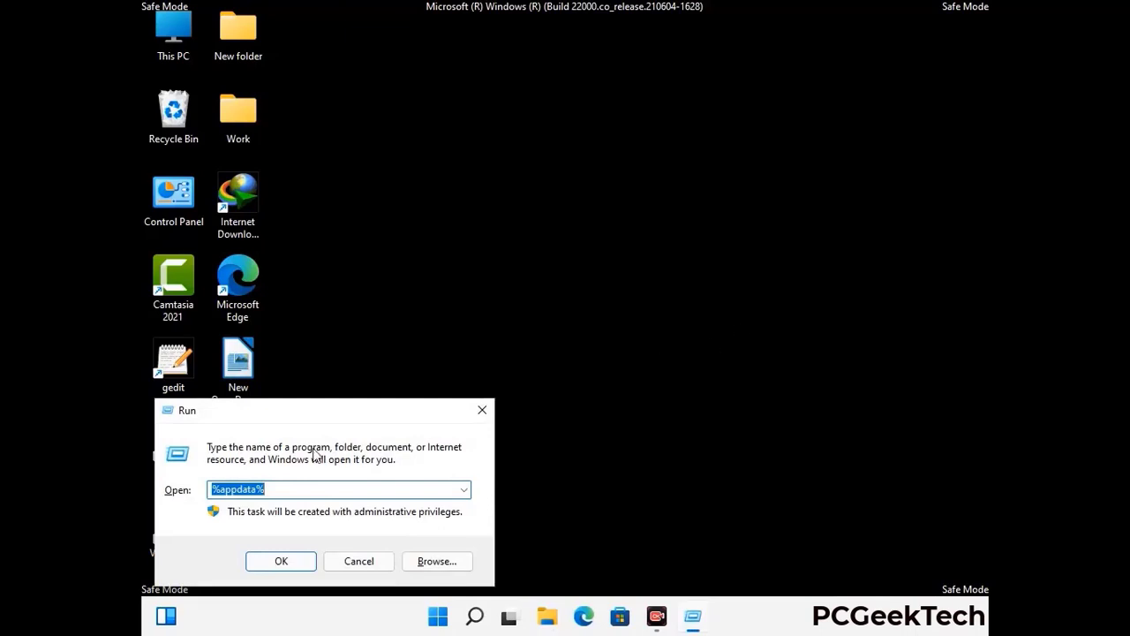
- Open %LocalAppData%, delete its Mozilla folder, and close the Local window
drag(353, 420, 593, 224)
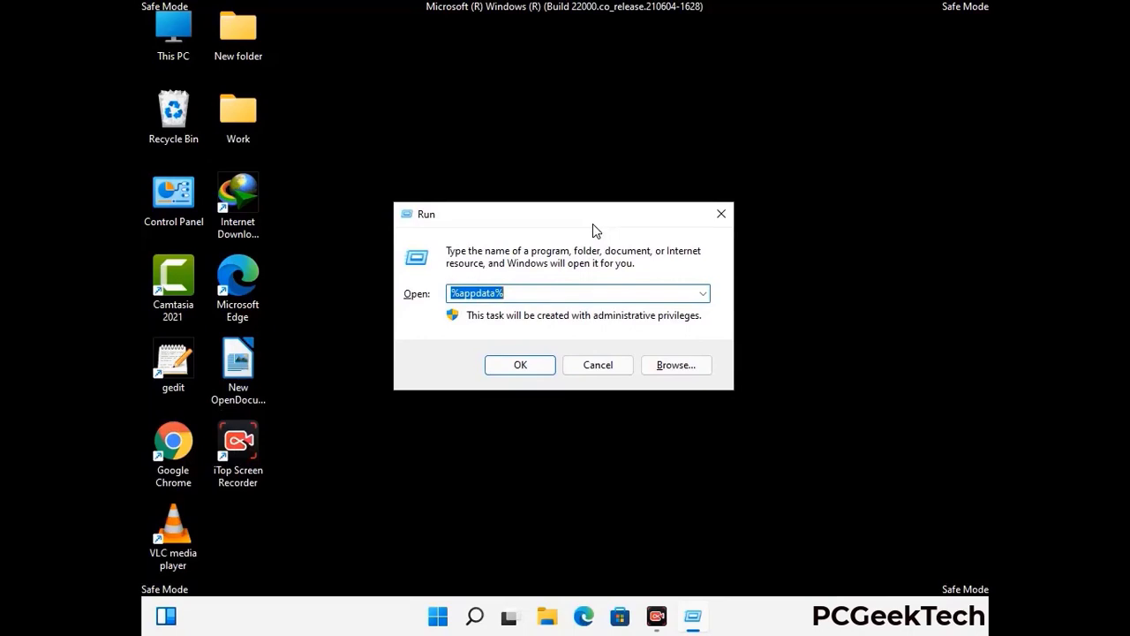
text(%Local)
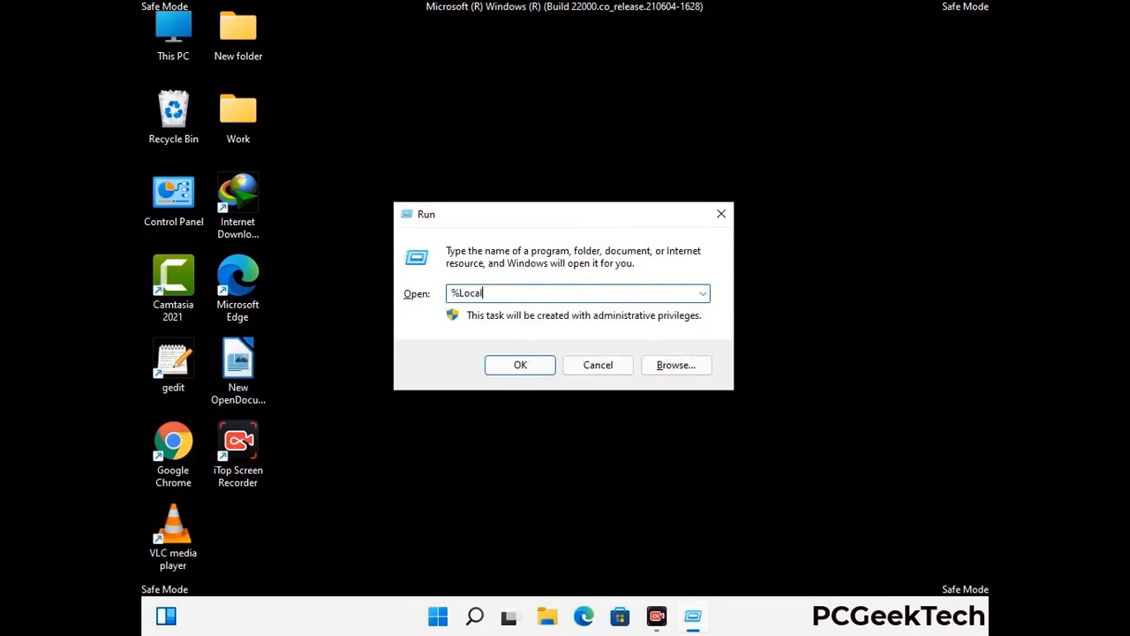
text(AppData%)
key(Return)
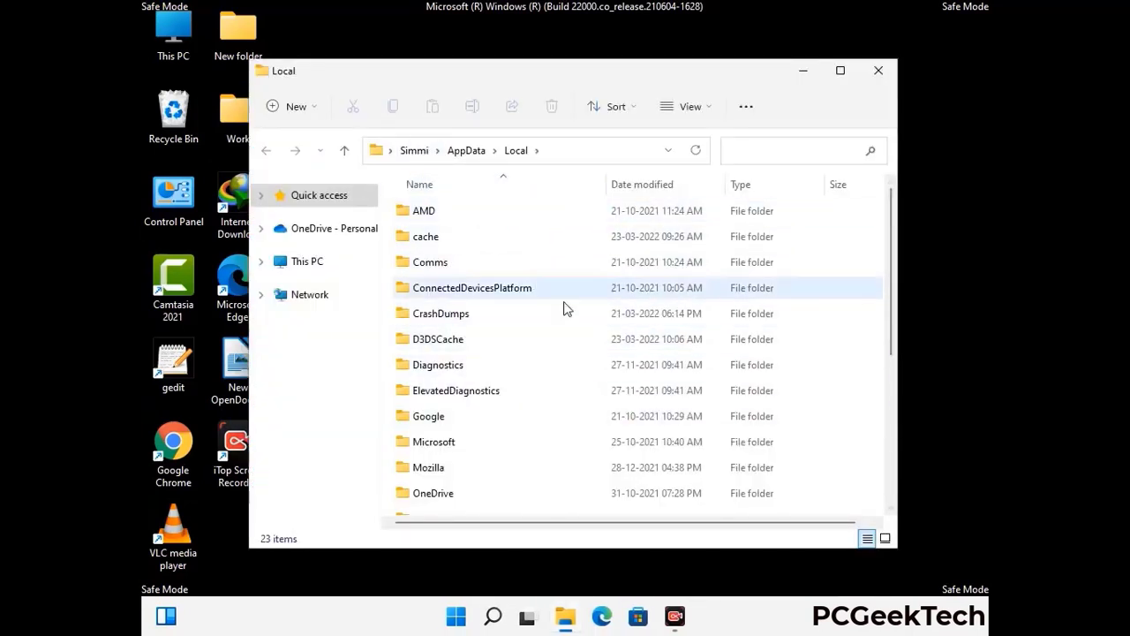
scroll(471, 380, down, 1)
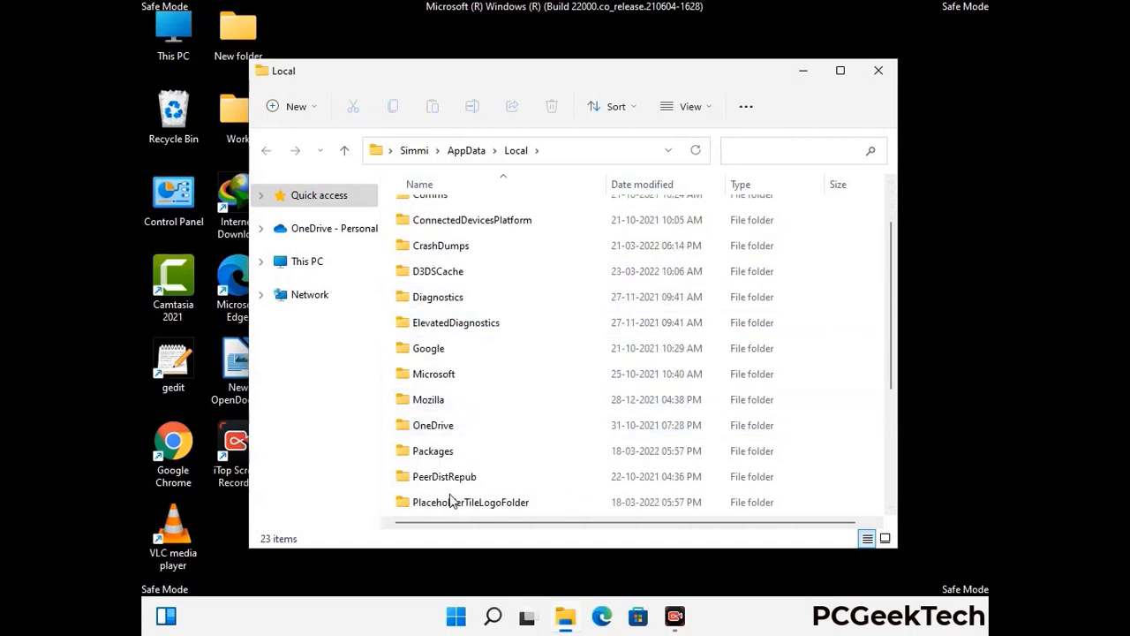
click(442, 402)
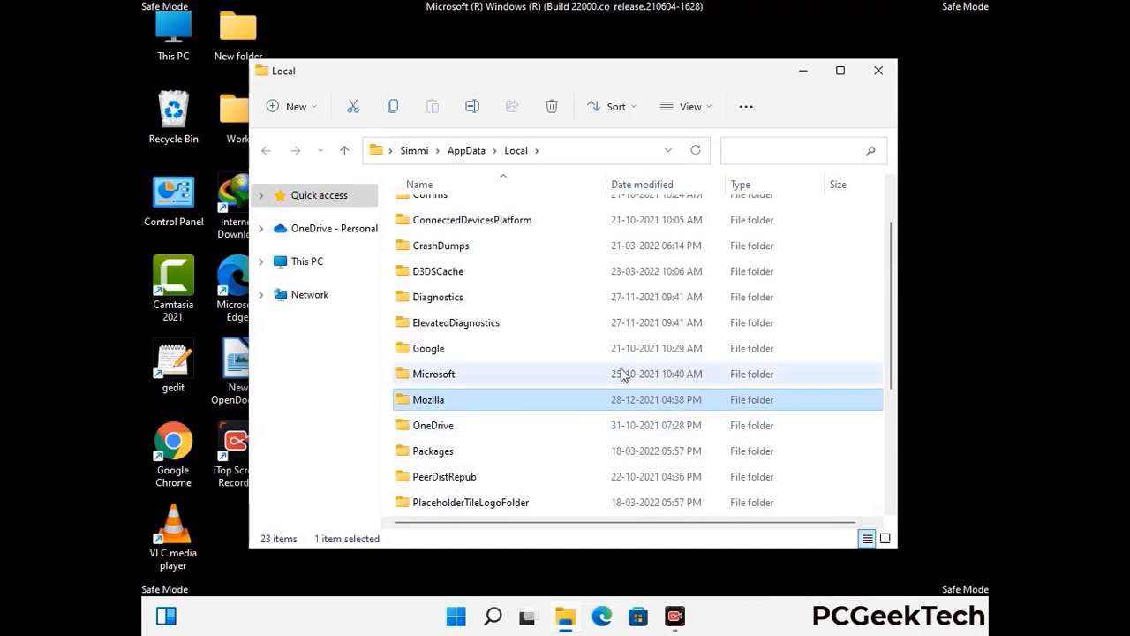
key(Tab)
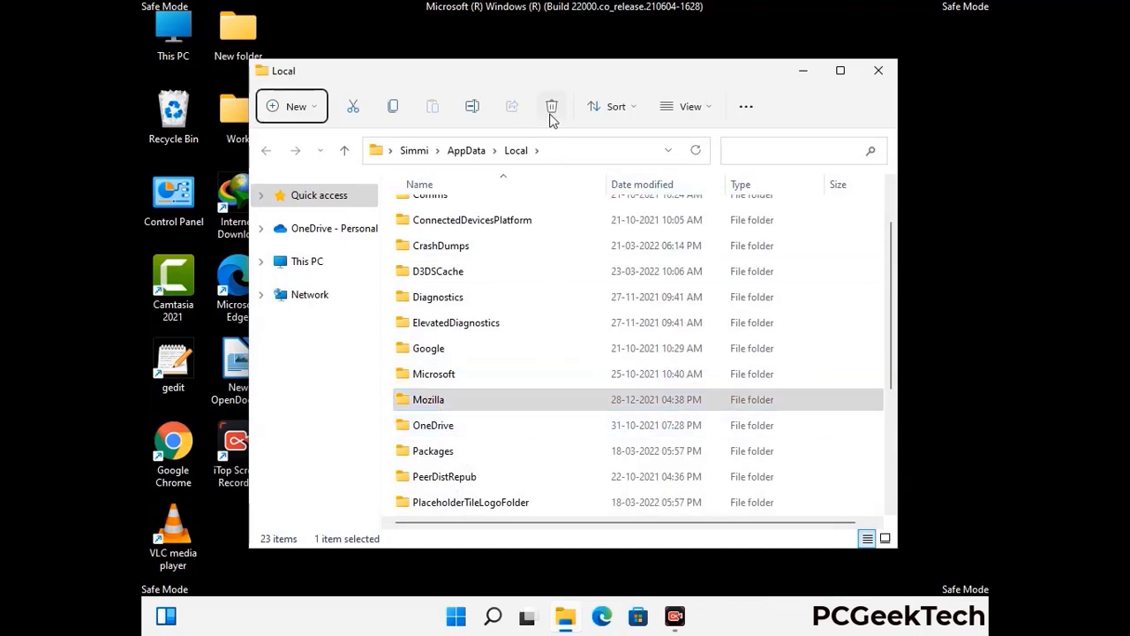
click(550, 107)
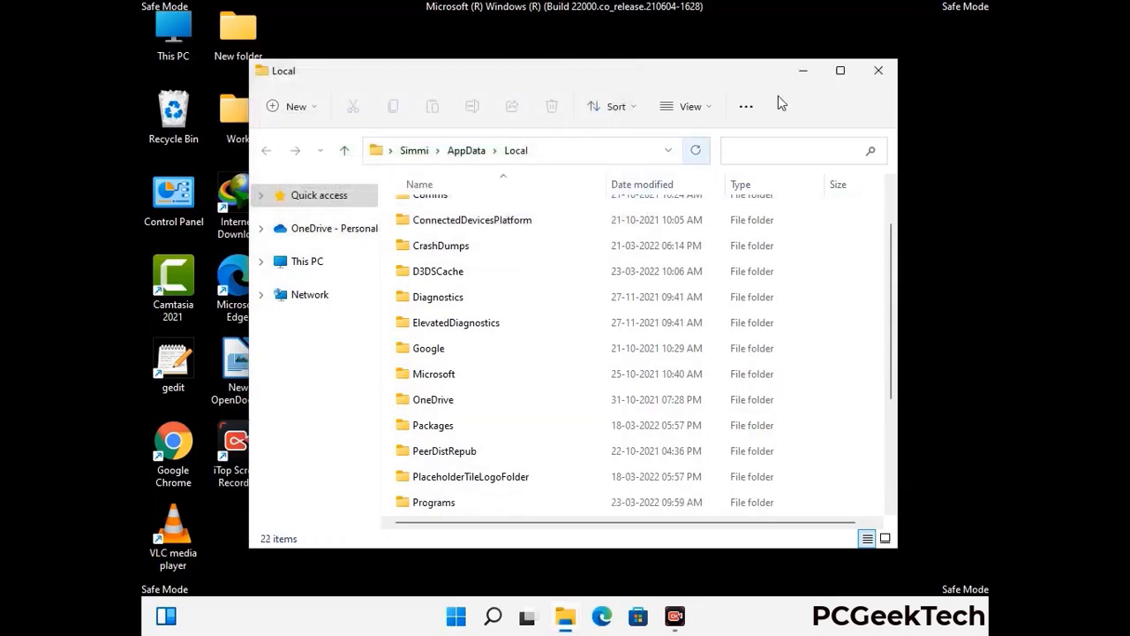
click(879, 78)
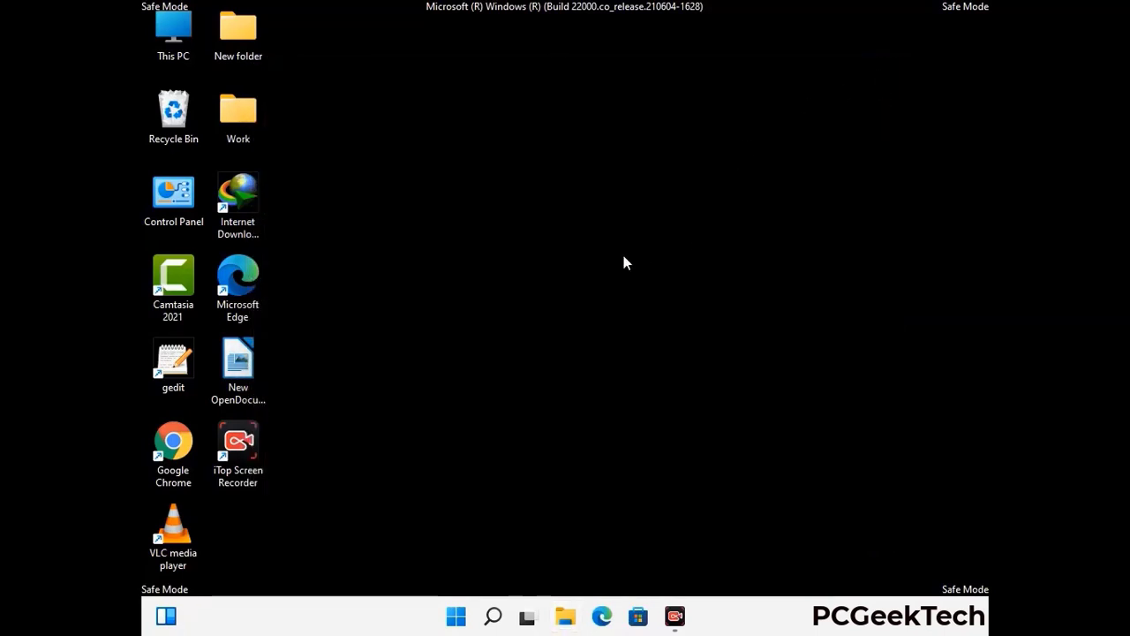
- Open %ProgramData%, delete the Mozilla folder there, and close the window
key(super+r)
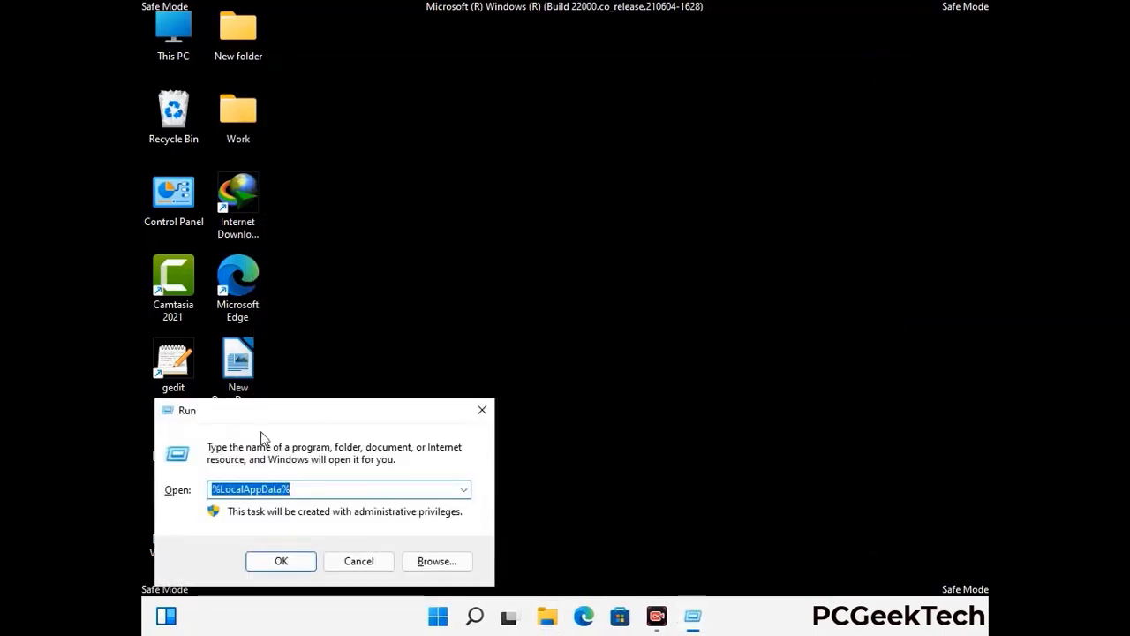
drag(287, 419, 516, 232)
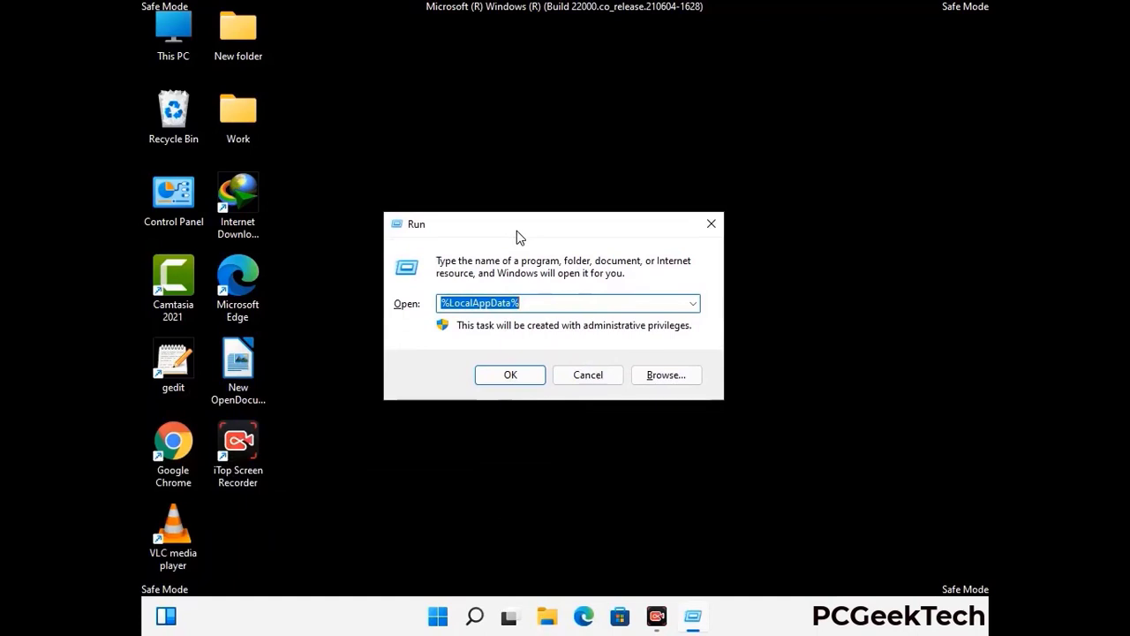
text(%)
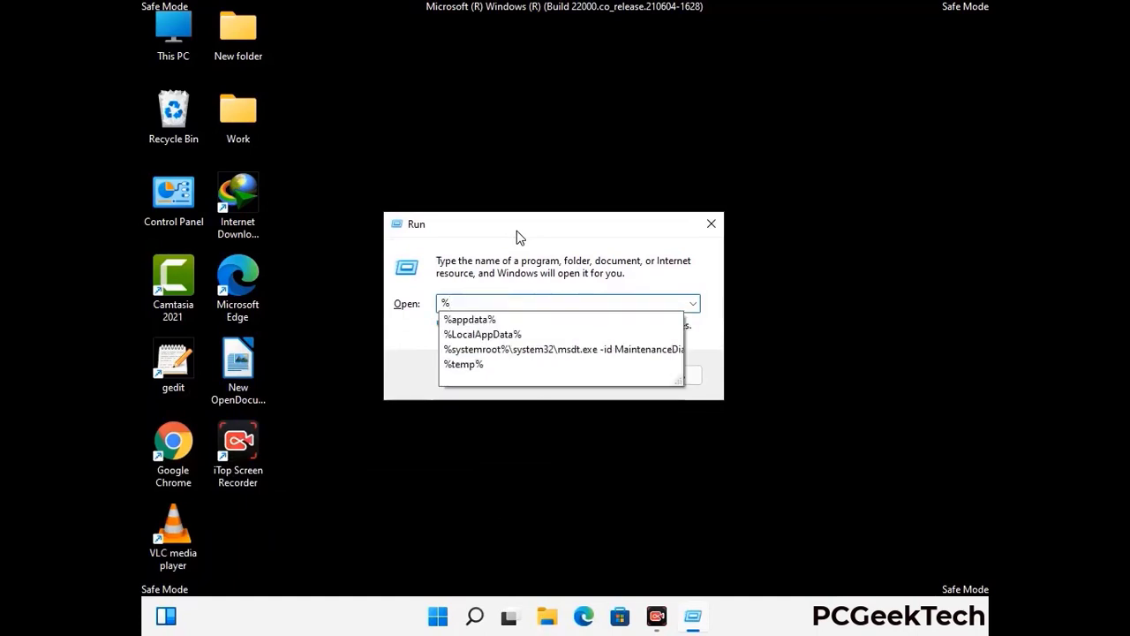
text(Pro)
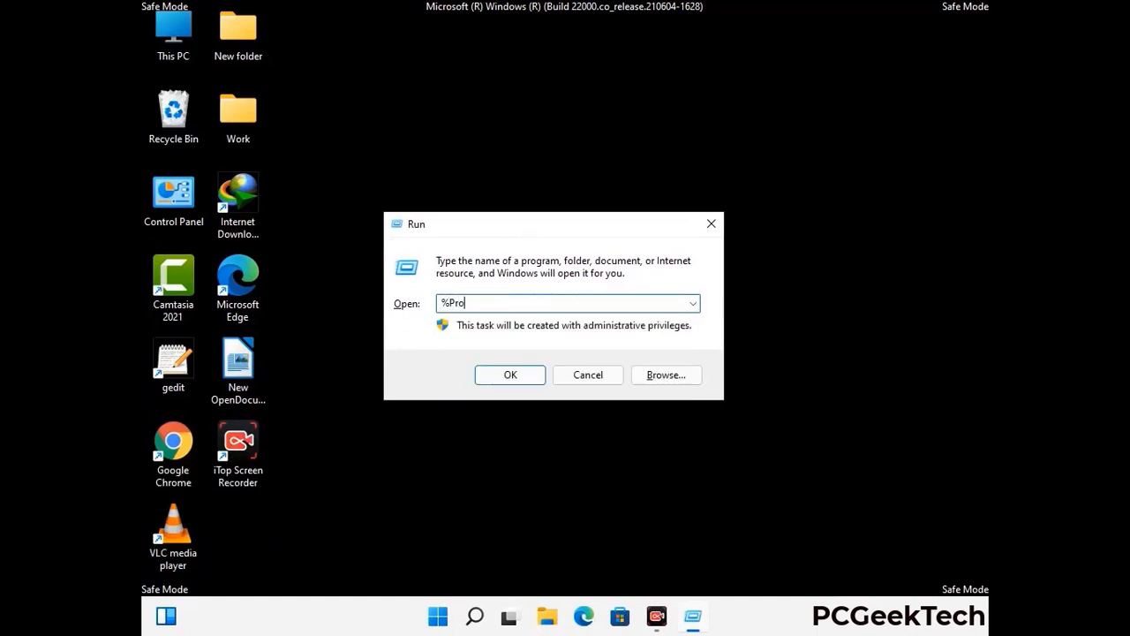
text(gram)
text(%)
key(Return)
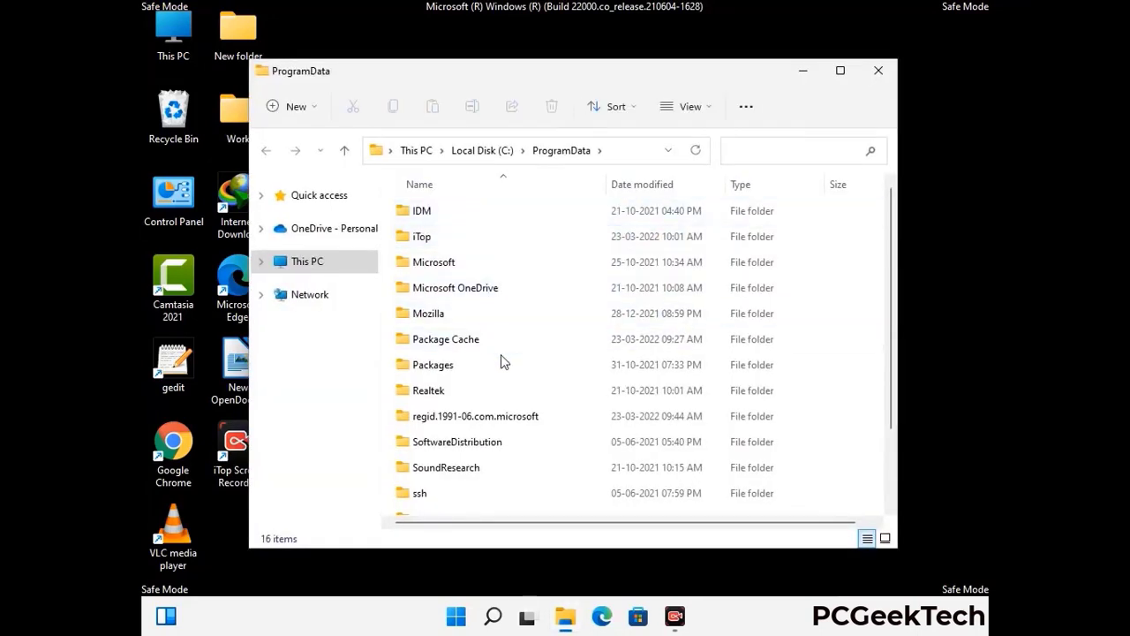
scroll(519, 370, down, 1)
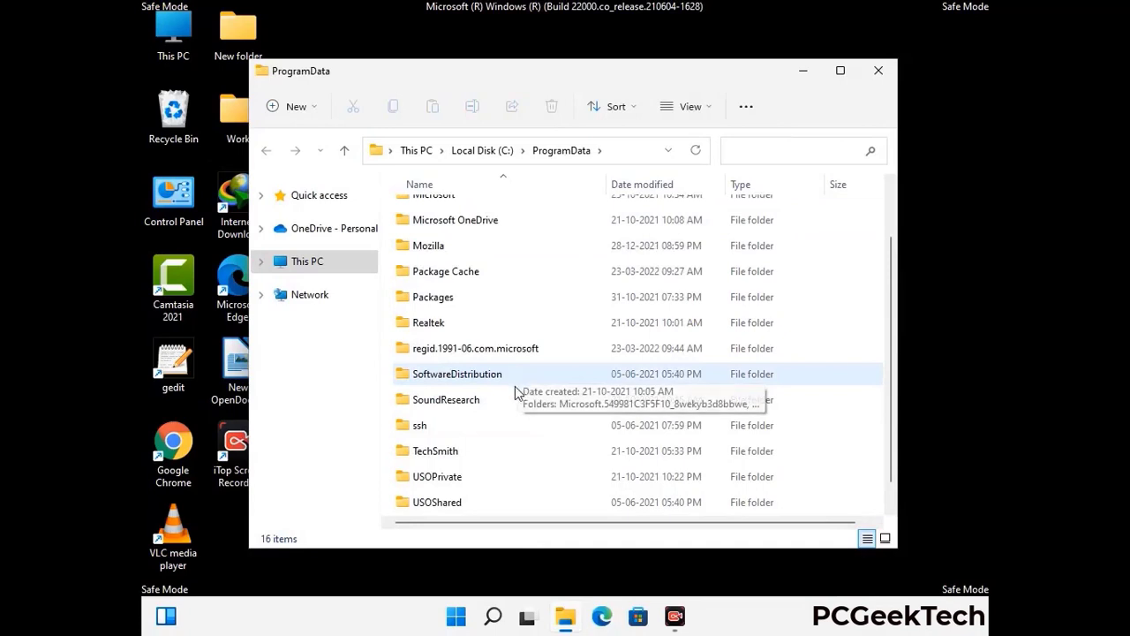
scroll(518, 397, down, 1)
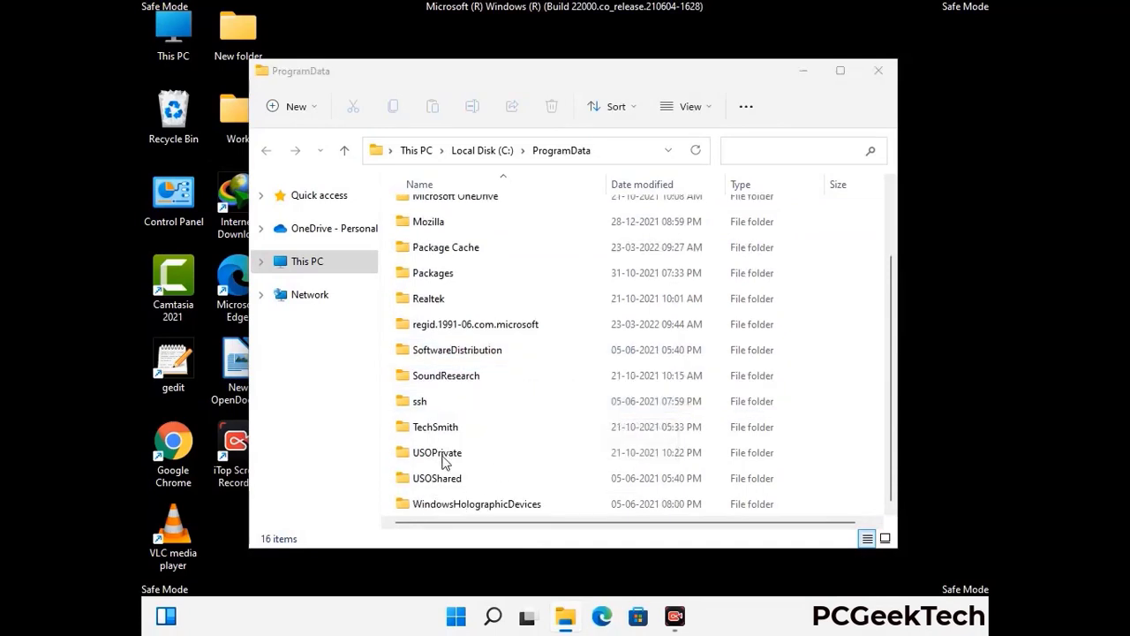
click(443, 223)
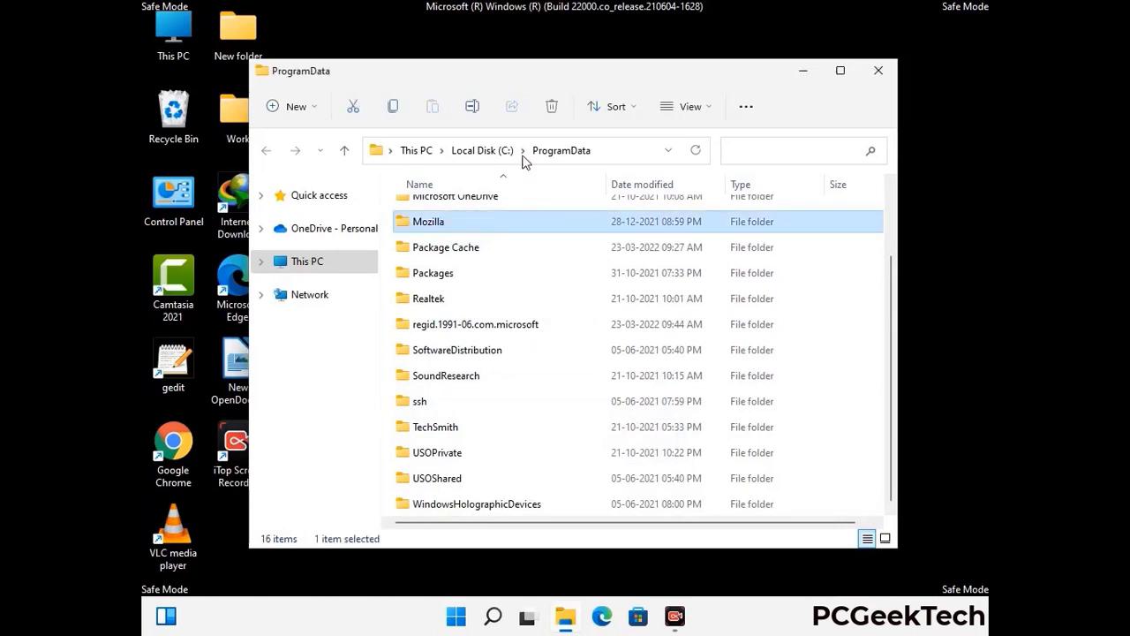
click(557, 112)
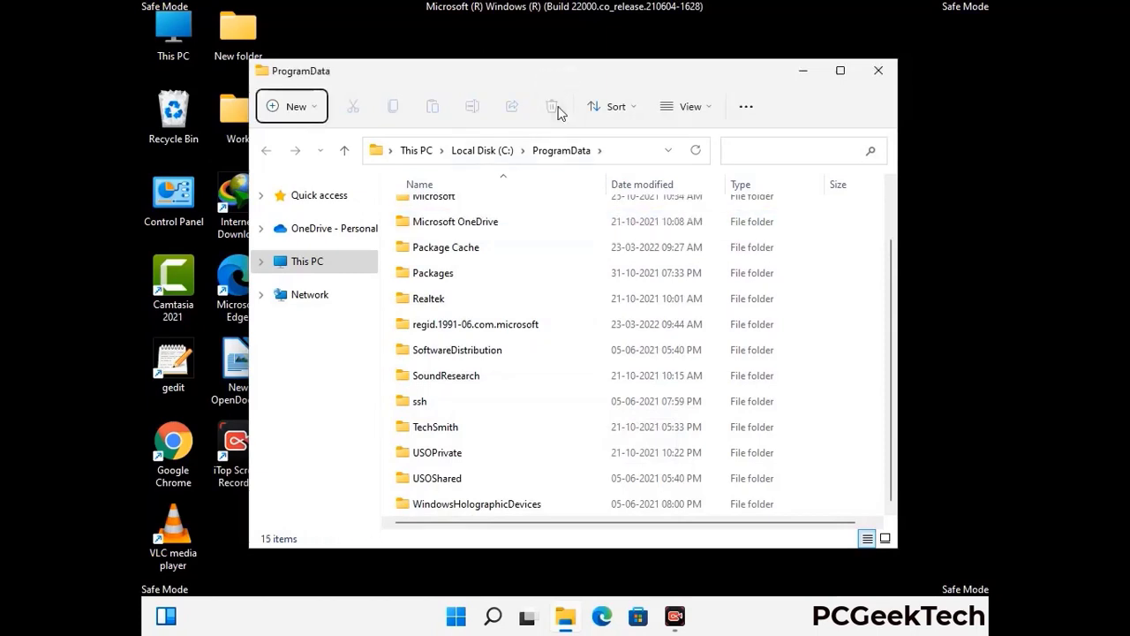
scroll(580, 373, up, 1)
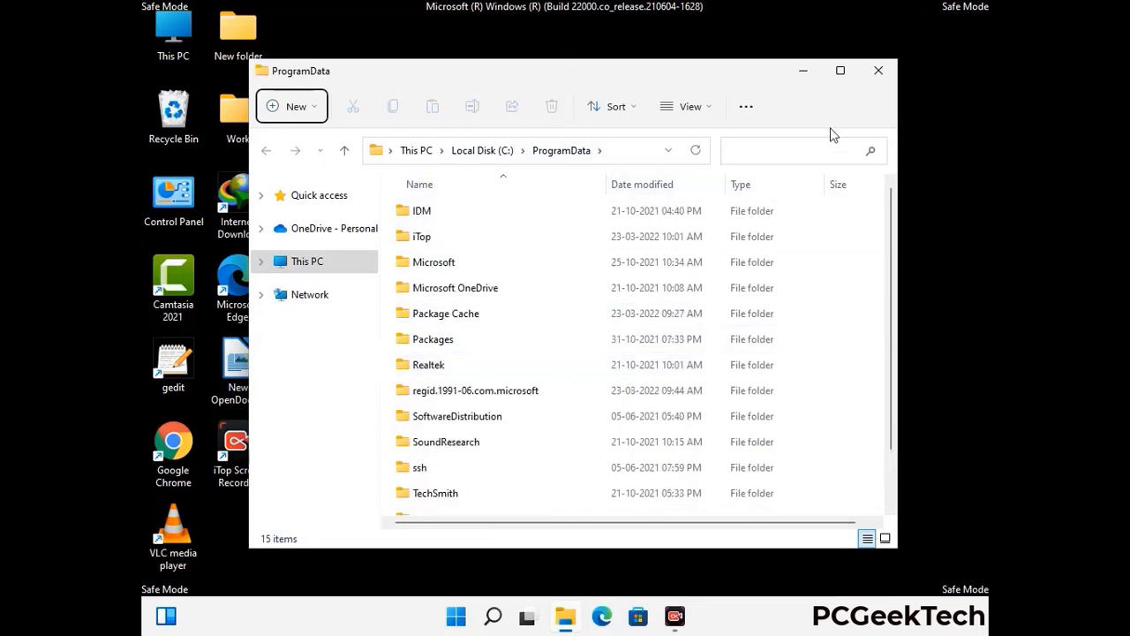
click(883, 70)
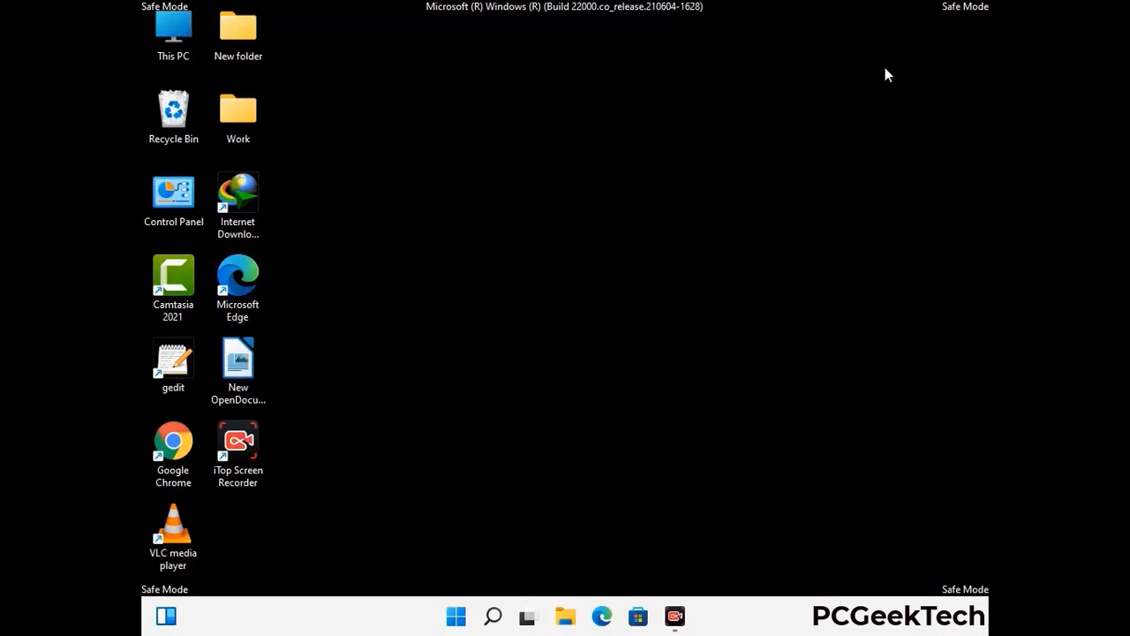
- Open the C:\Windows folder by running %WinDir%
key(super+r)
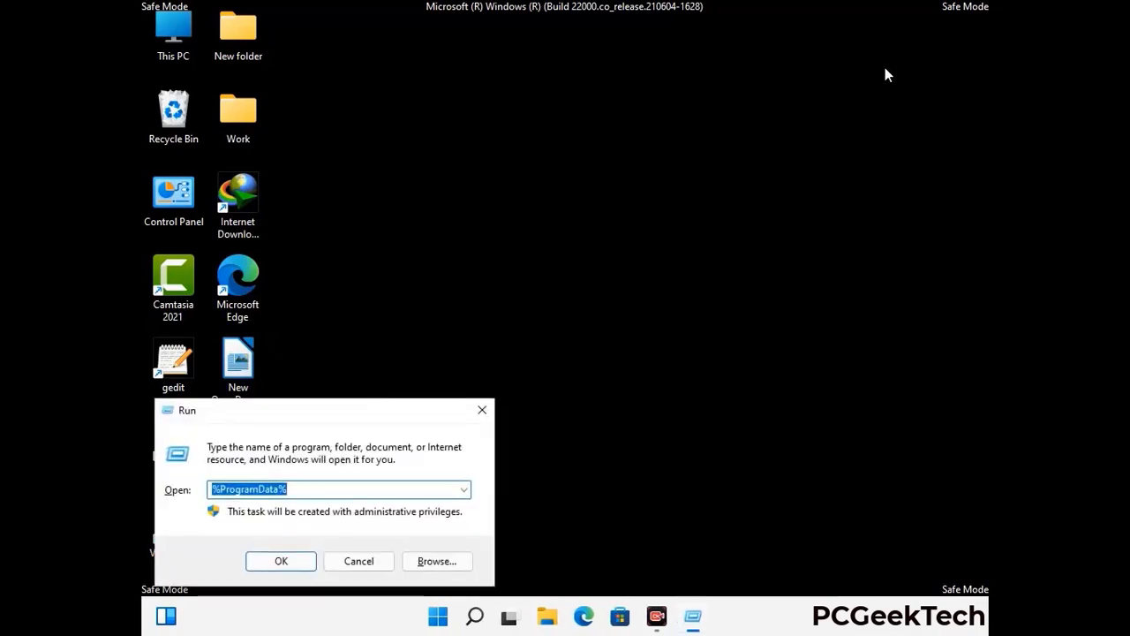
drag(369, 403, 590, 229)
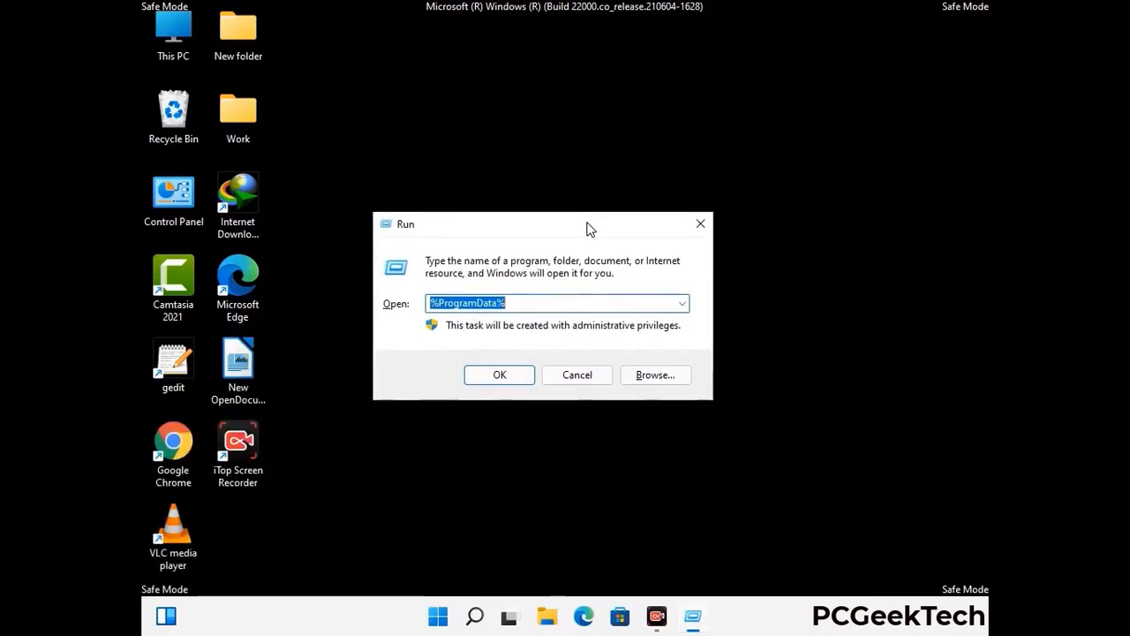
text(%)
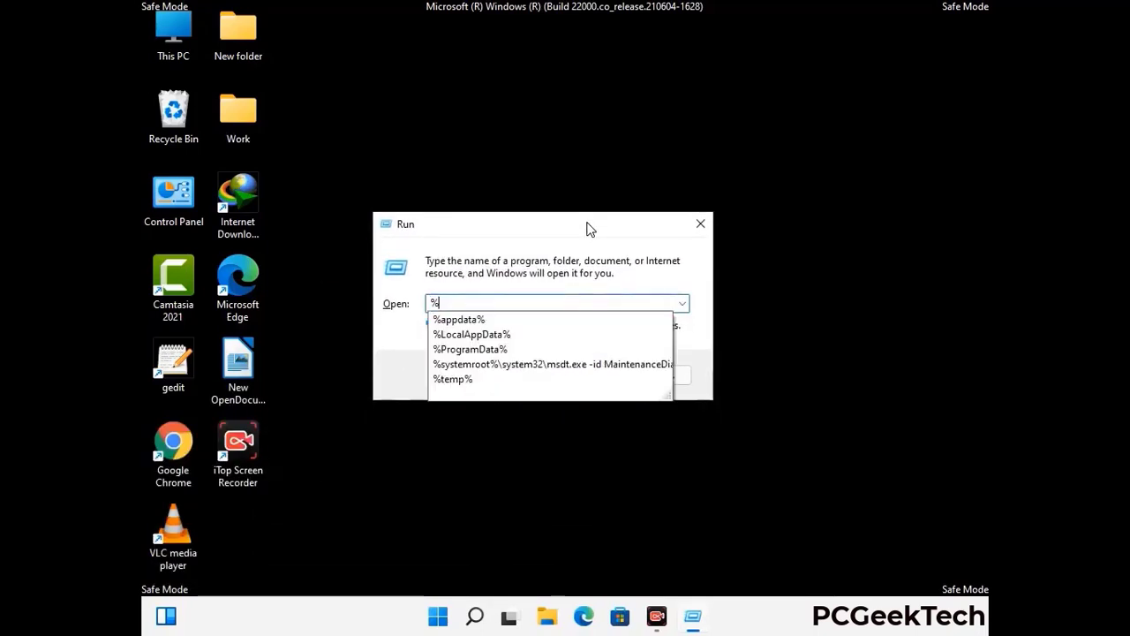
text(WinDir)
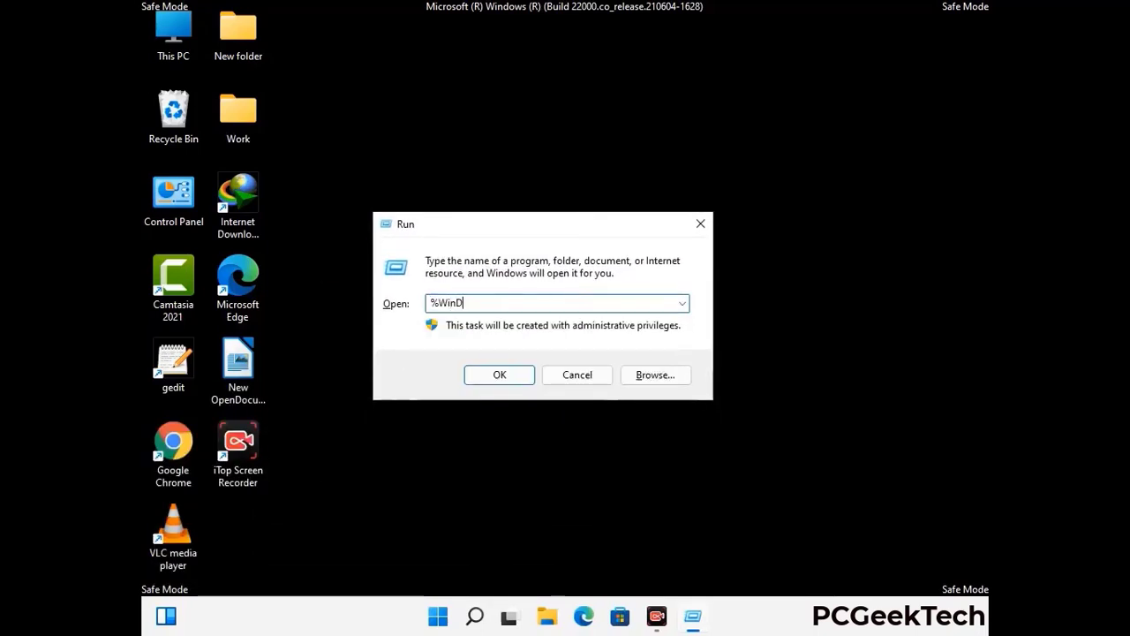
text(%)
key(Return)
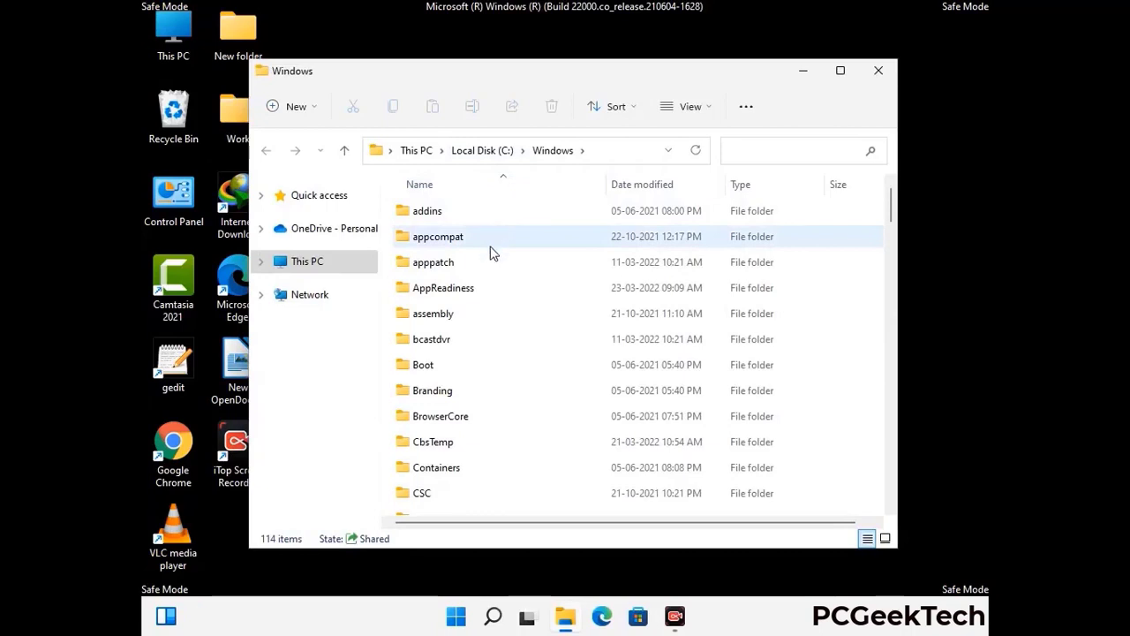
- Scroll through the 114 items in C:\Windows, then close the window
scroll(496, 389, down, 1)
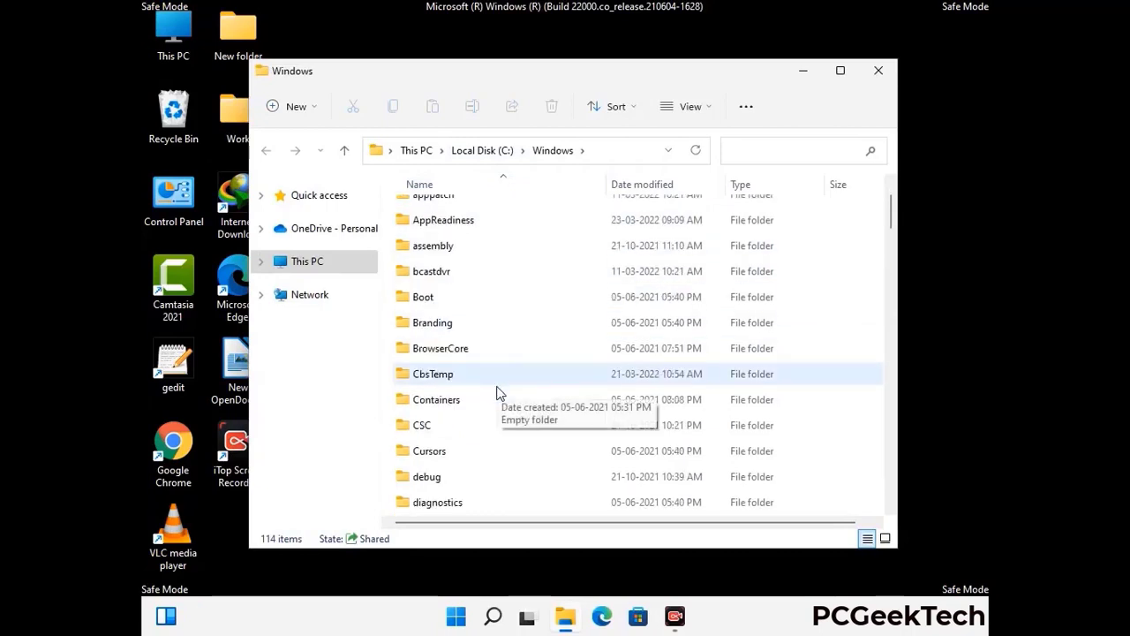
scroll(496, 393, down, 2)
scroll(499, 396, down, 1)
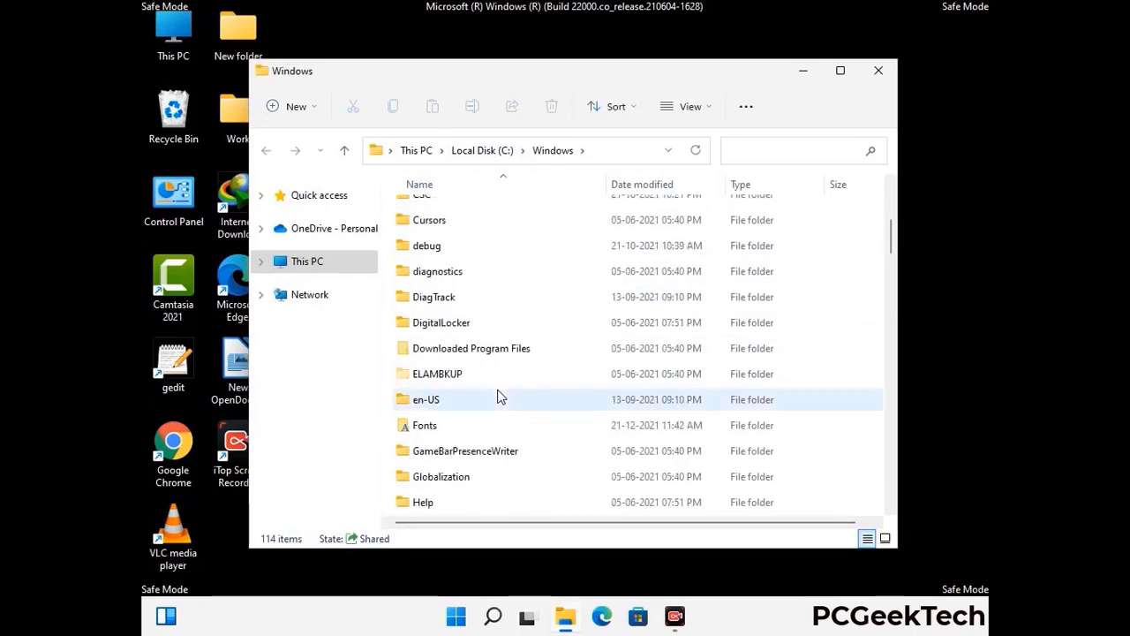
scroll(499, 397, down, 3)
scroll(499, 397, down, 2)
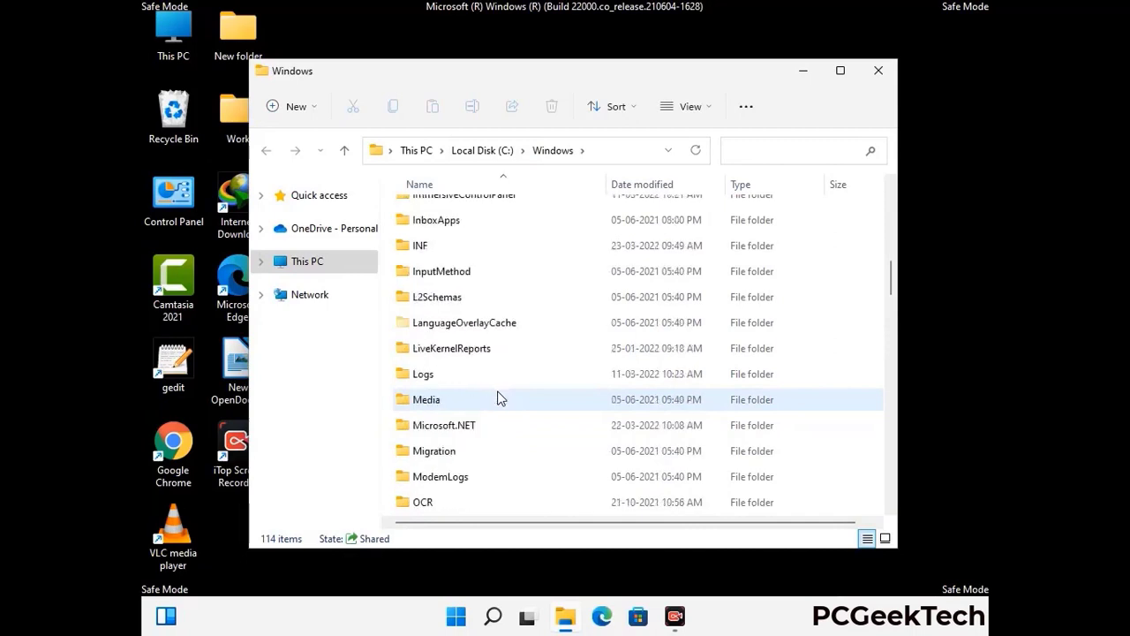
scroll(497, 398, down, 4)
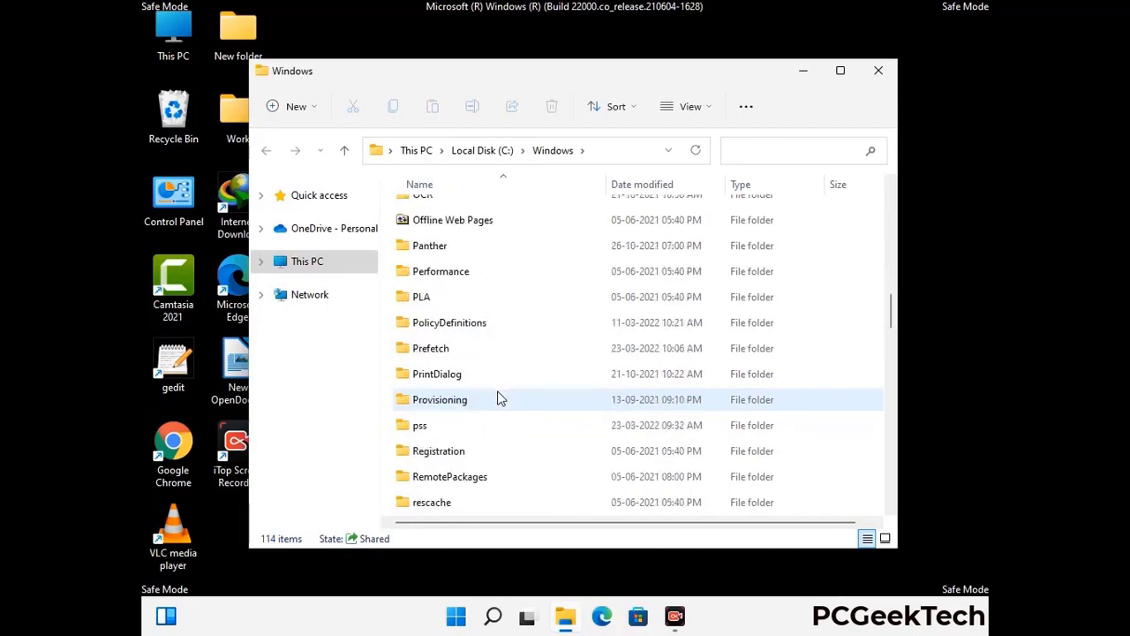
scroll(497, 398, down, 7)
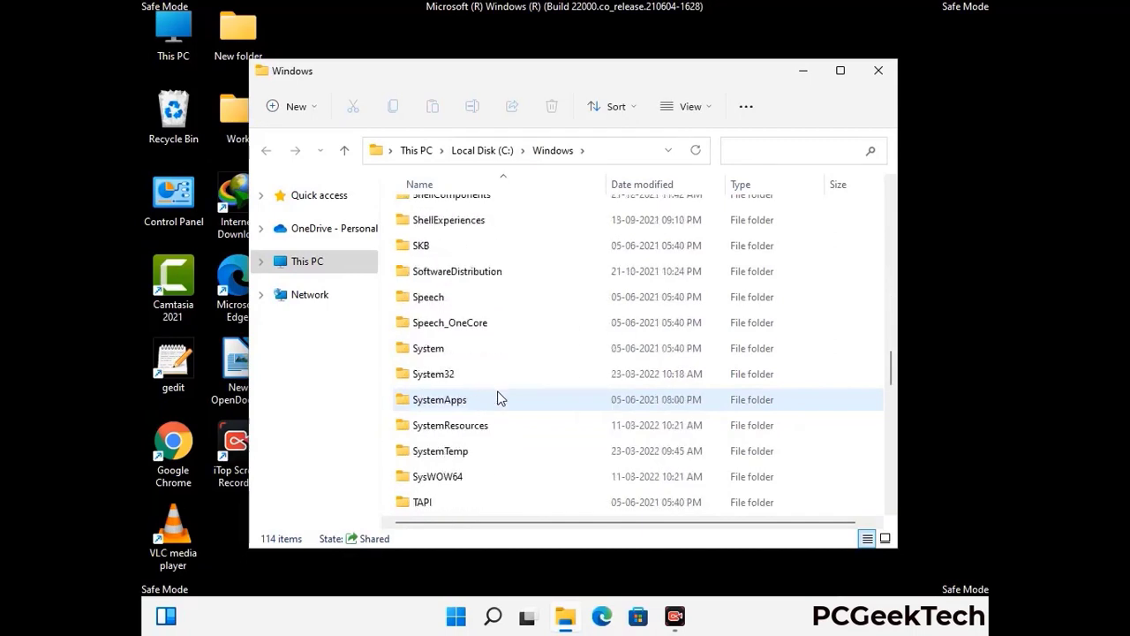
scroll(497, 398, down, 8)
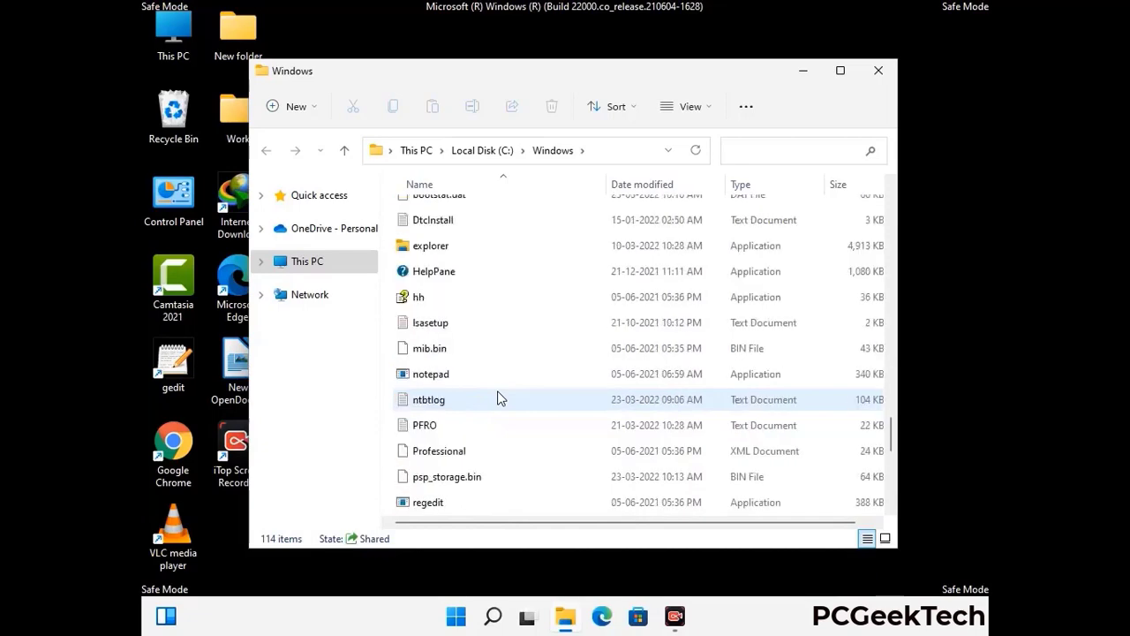
scroll(497, 398, down, 6)
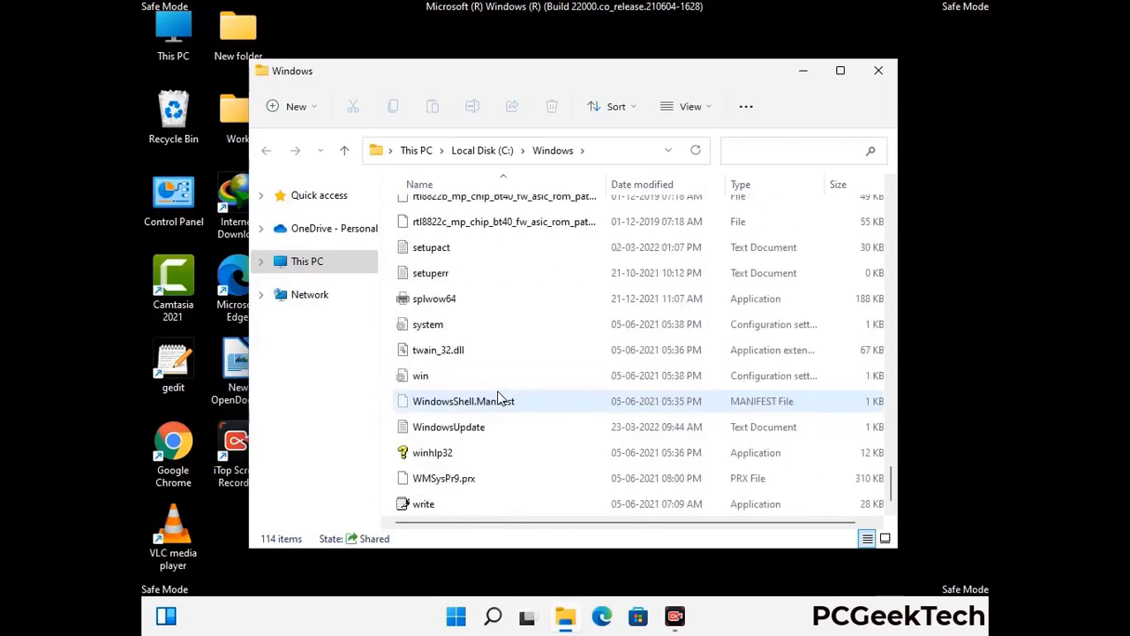
scroll(497, 398, up, 15)
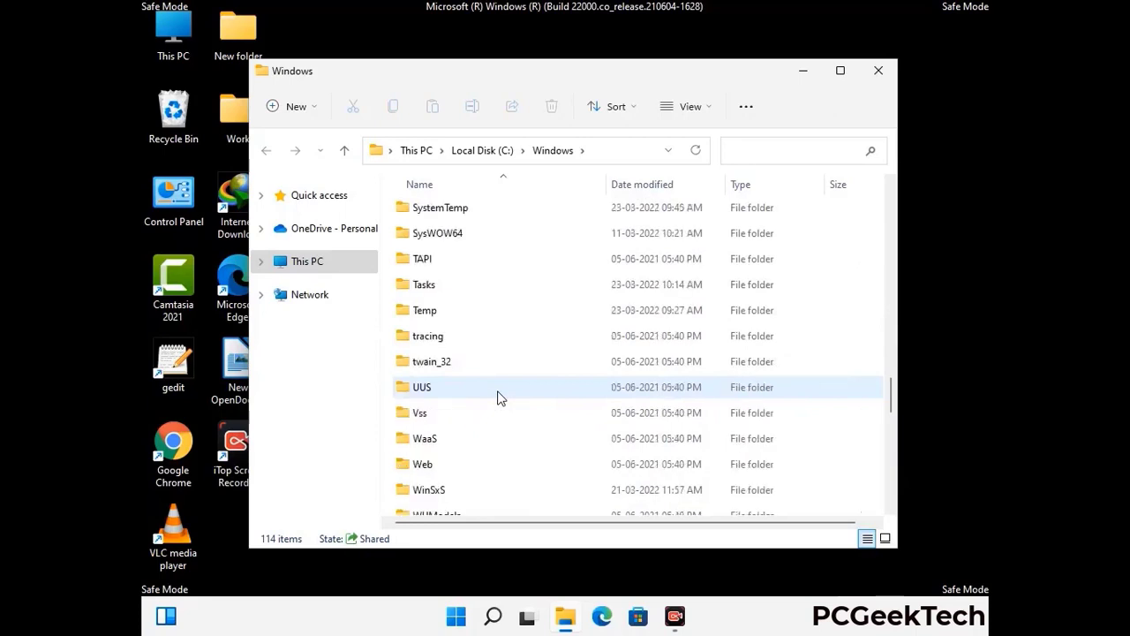
scroll(497, 399, up, 3)
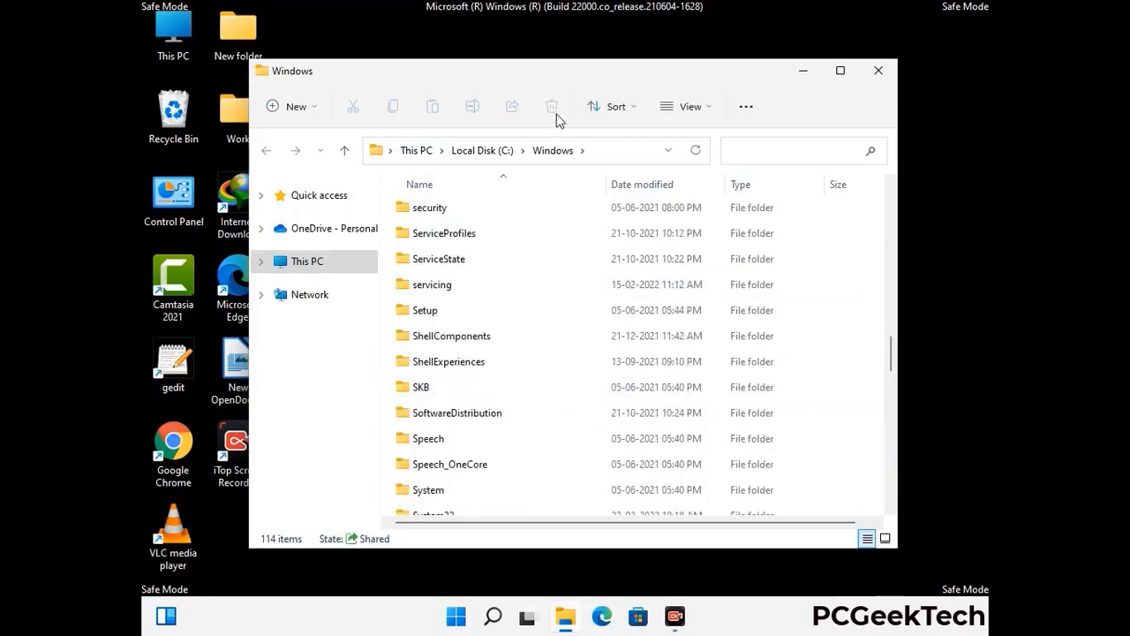
click(878, 71)
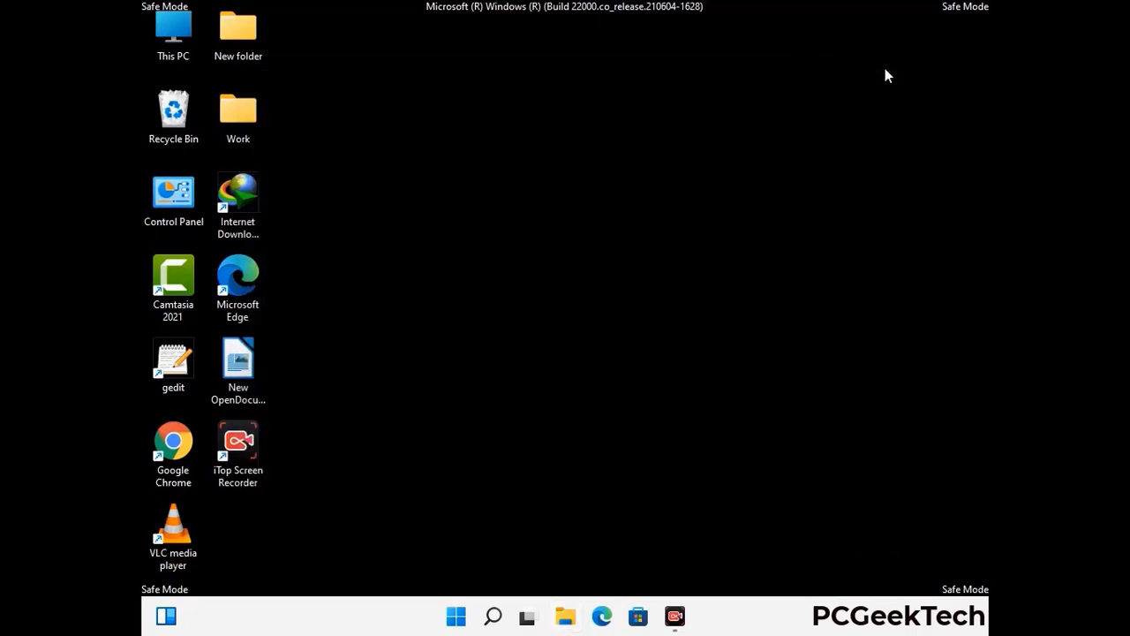
key(super+r)
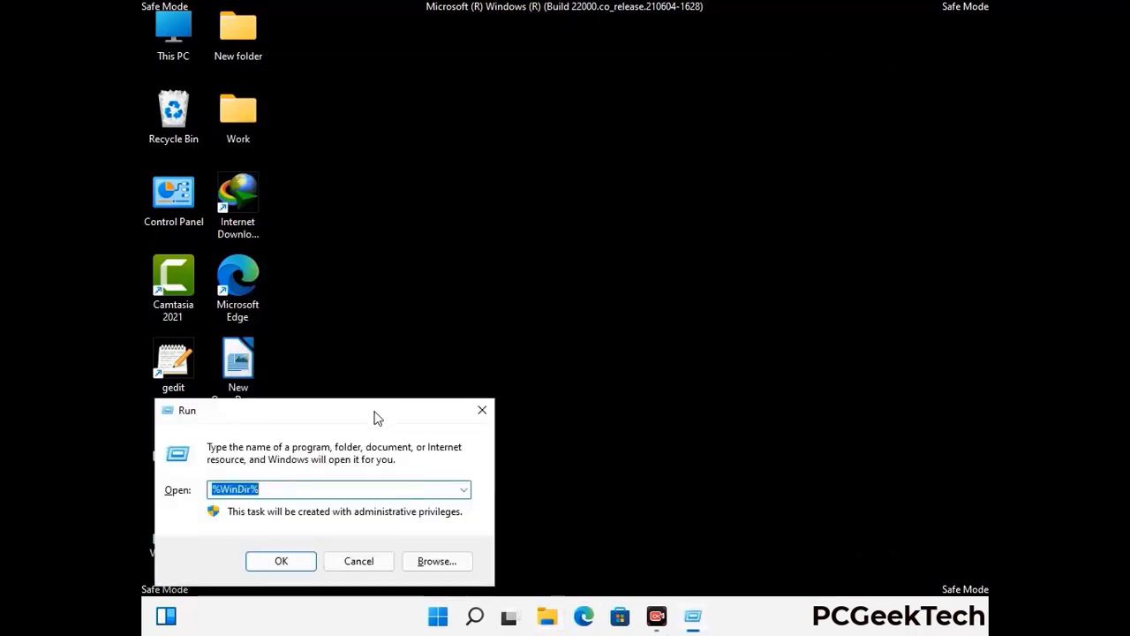
- Open %temp%, delete all 100 items in it, and close the folder
drag(378, 418, 642, 153)
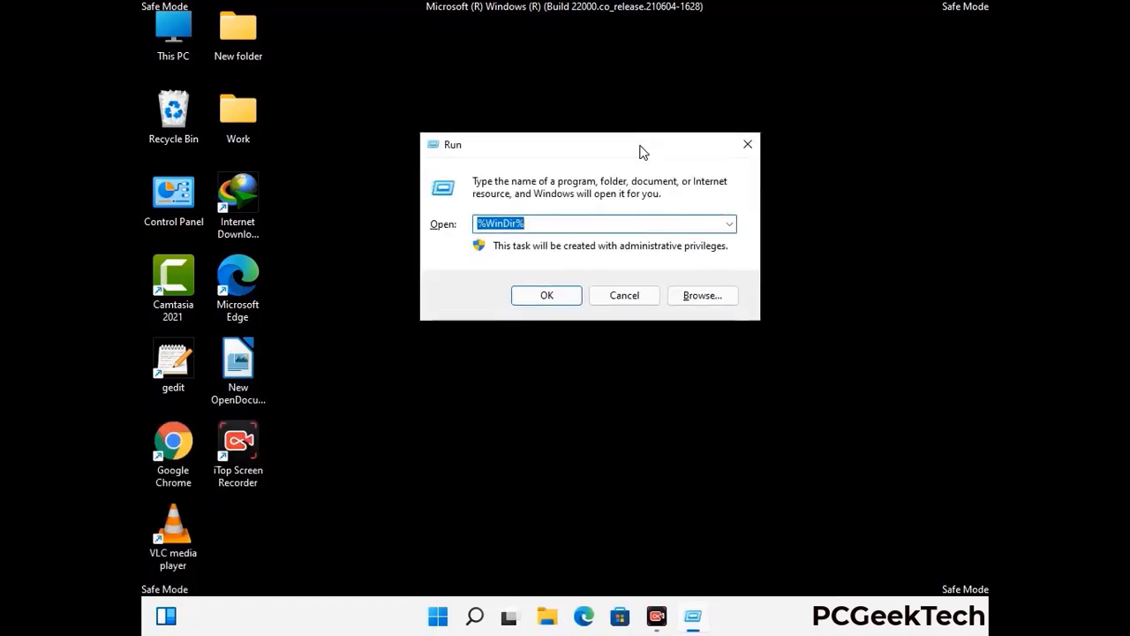
text(%tem)
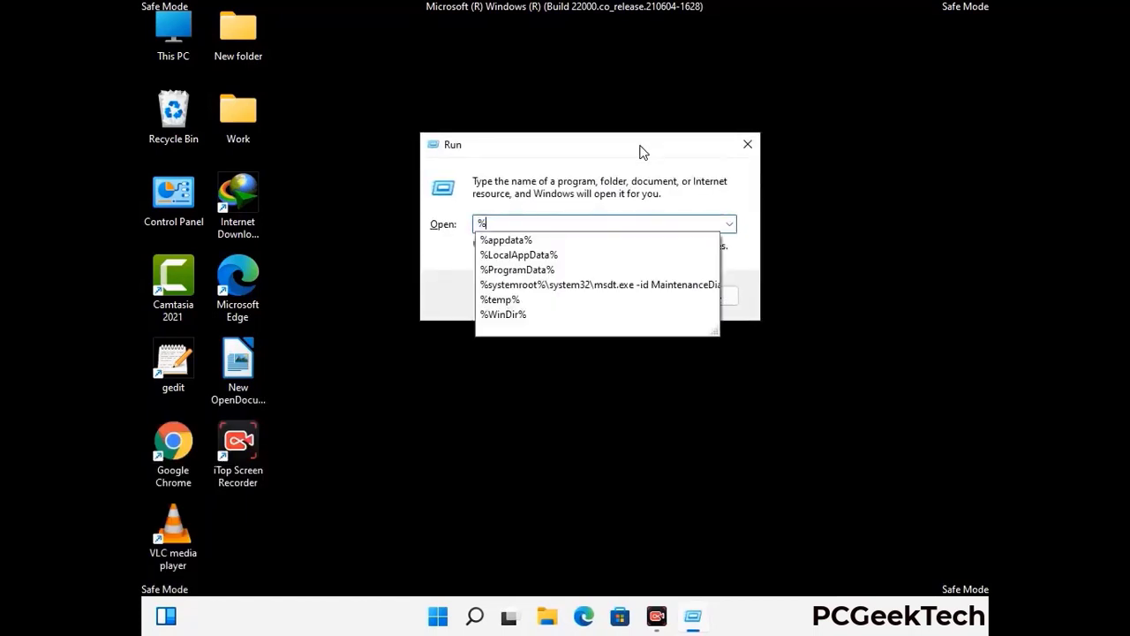
text(p)
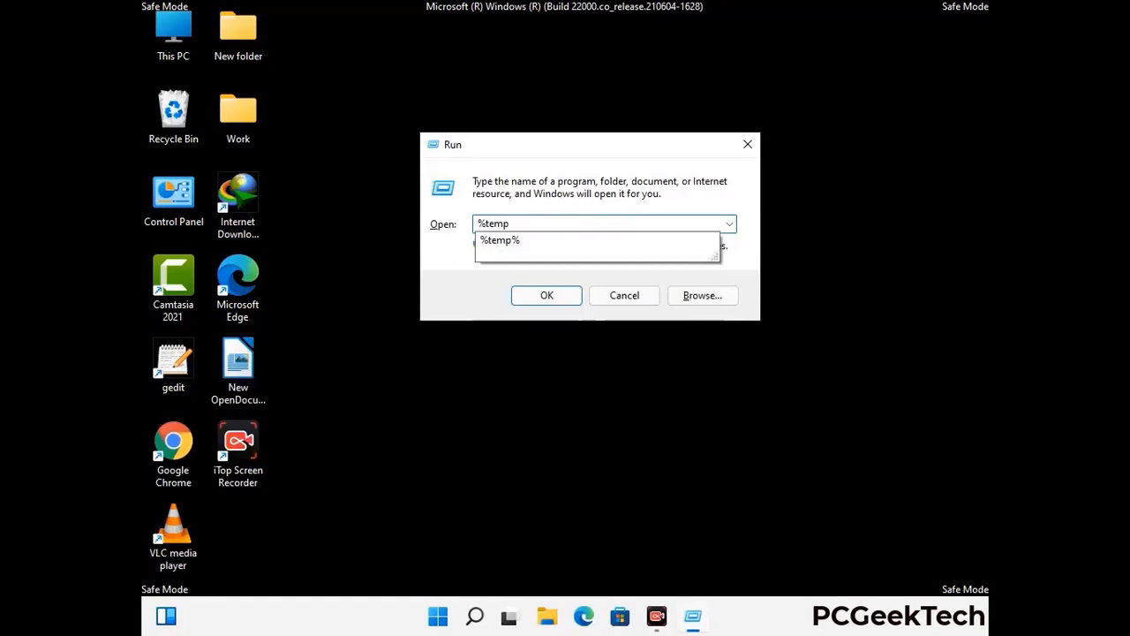
text(%)
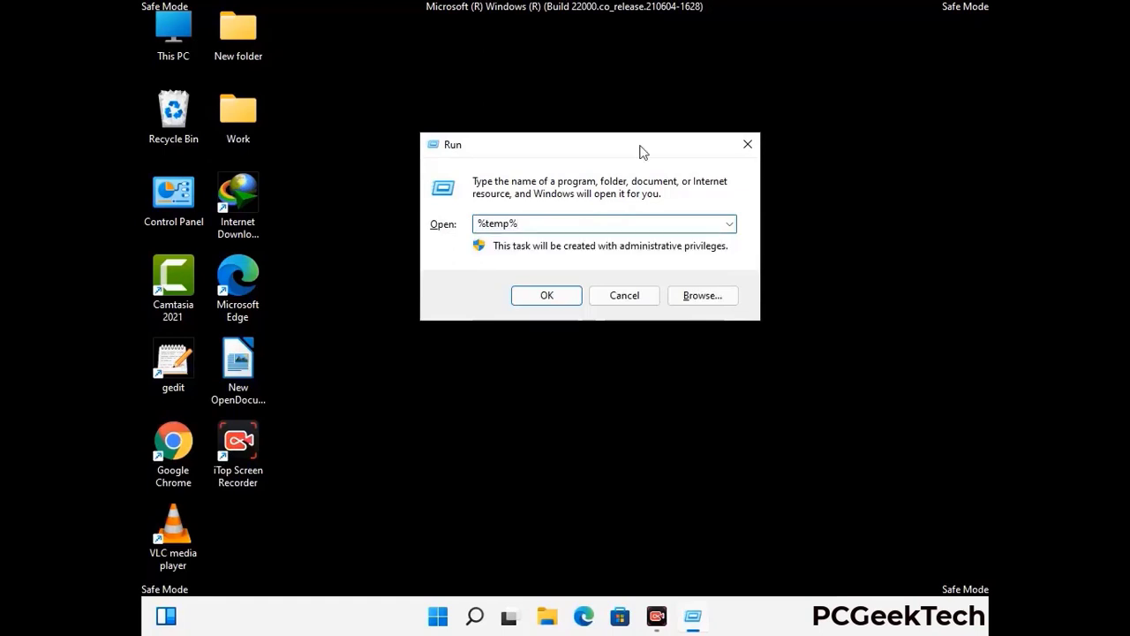
click(563, 293)
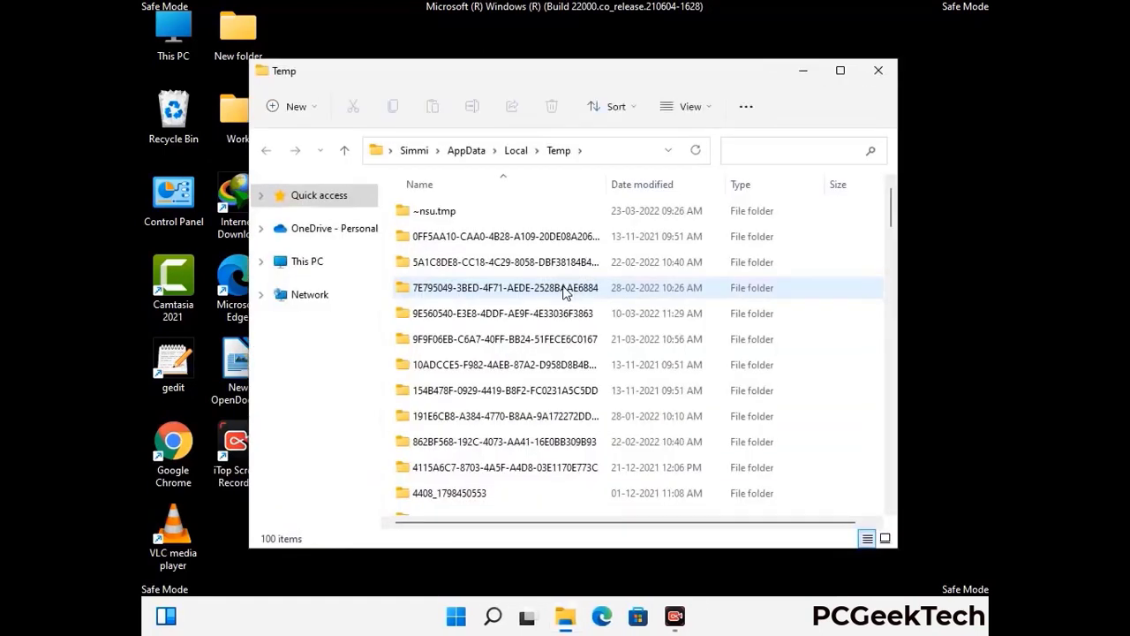
click(512, 341)
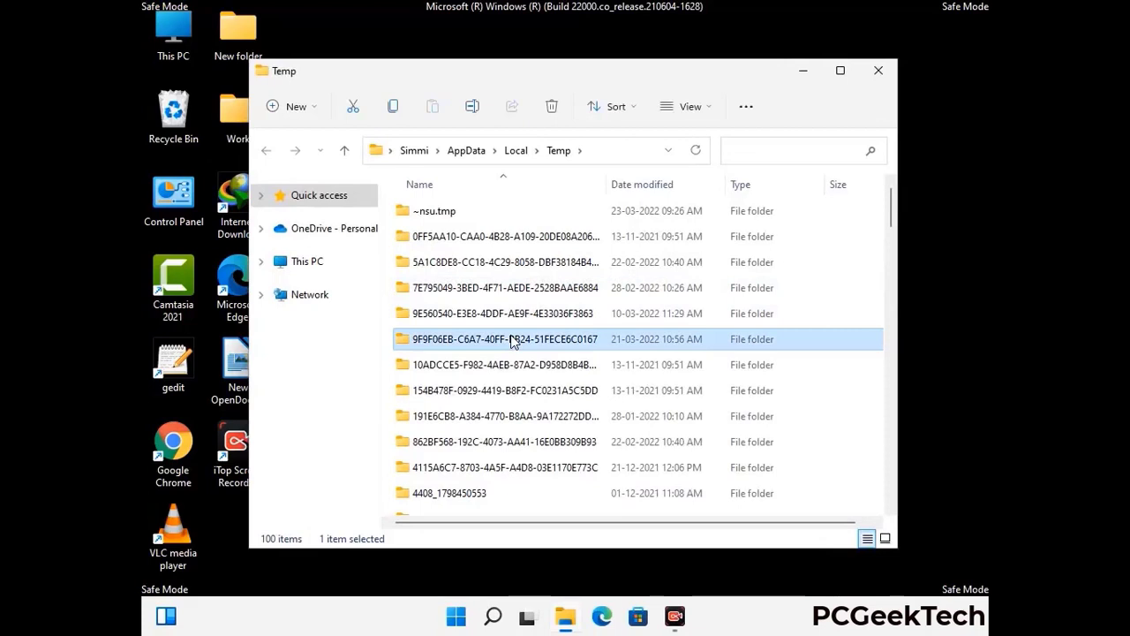
key(ctrl+a)
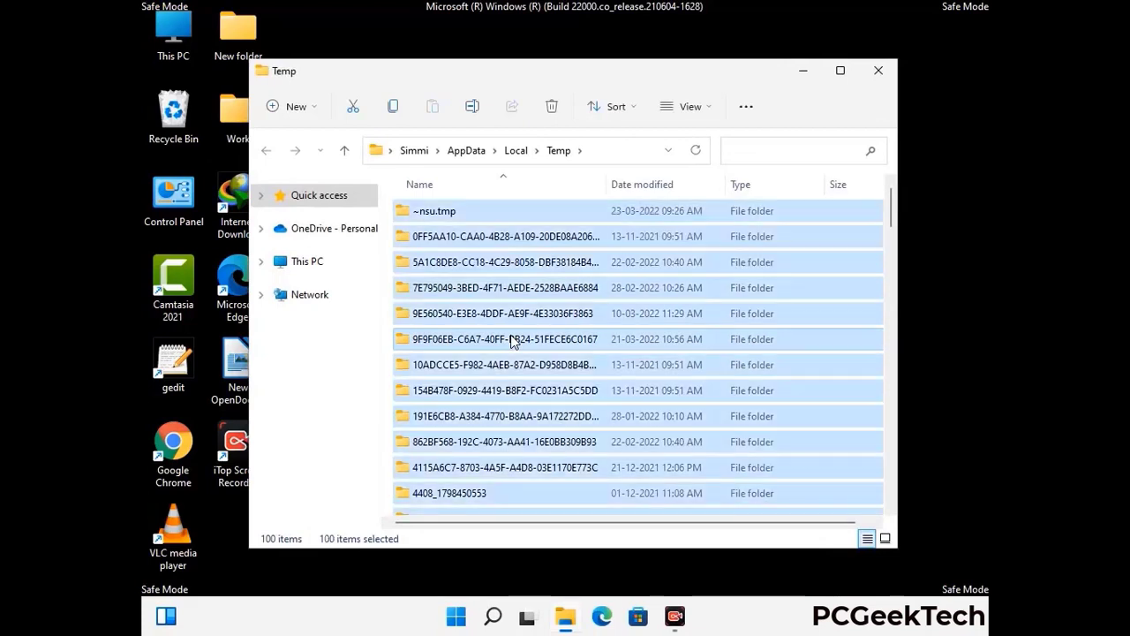
click(554, 106)
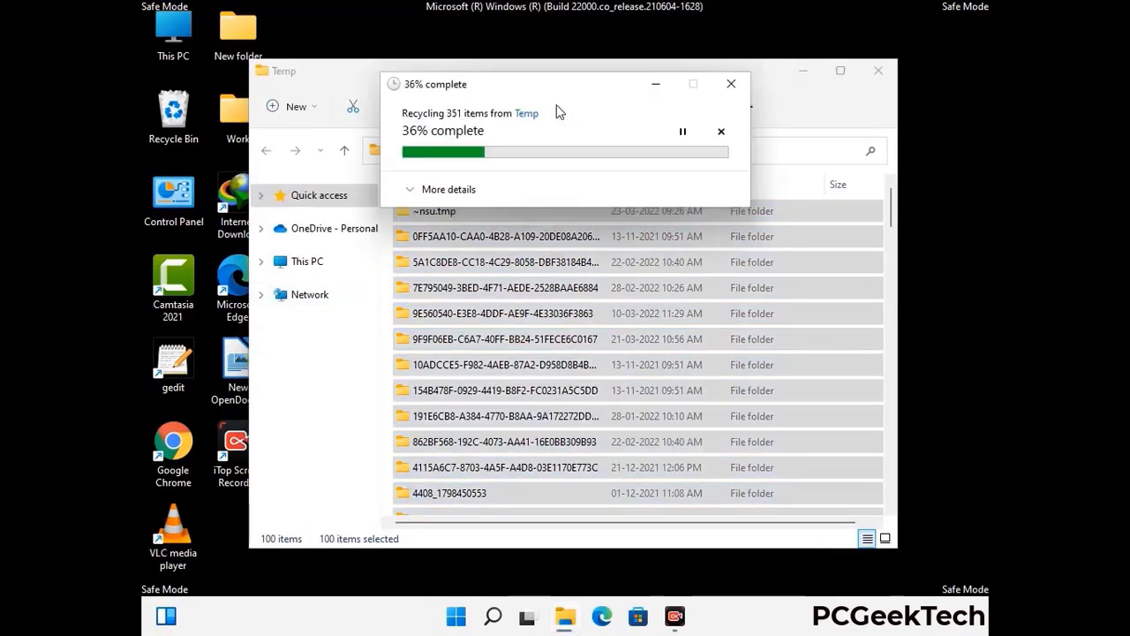
click(879, 71)
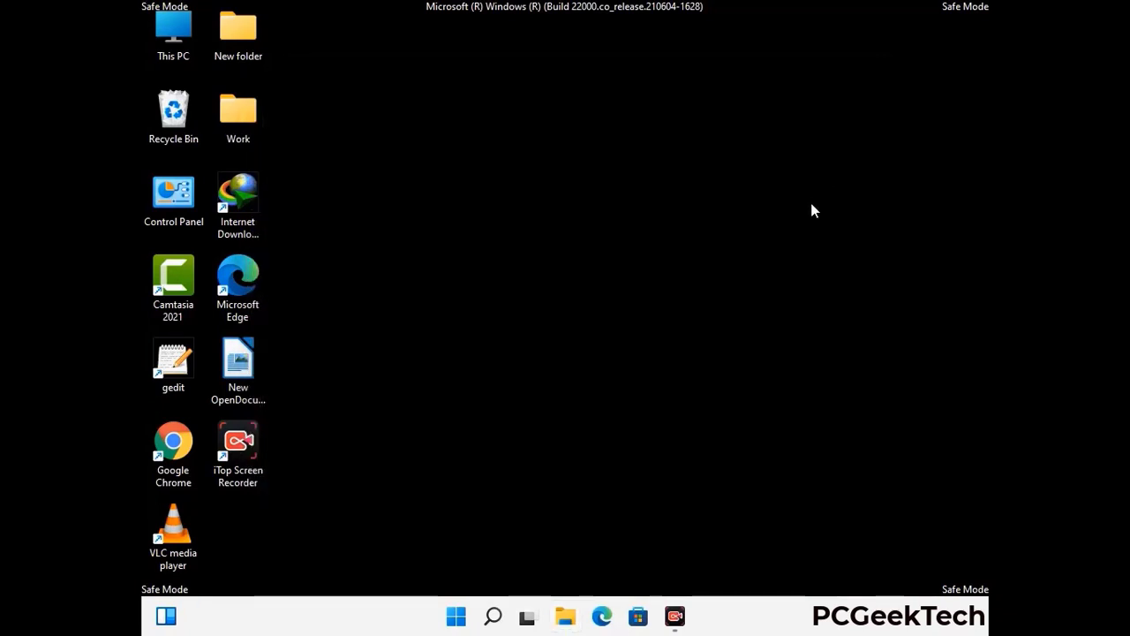
- Open the Windows Temp folder by running 'temp' from the Run dialog
key(super+r)
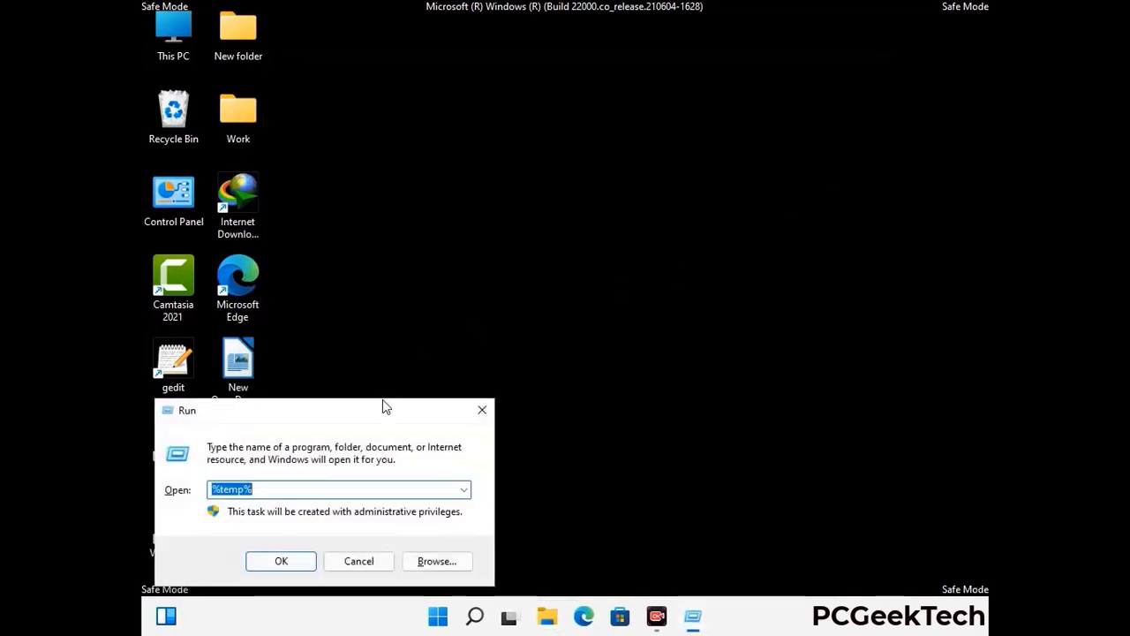
drag(384, 409, 643, 159)
text(temp)
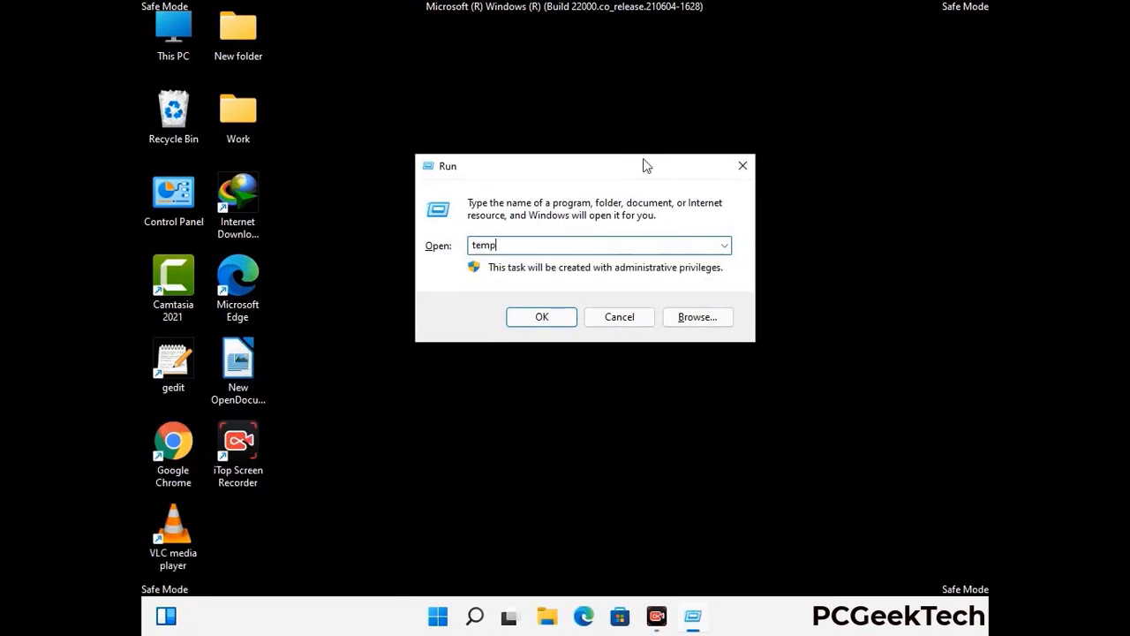
key(Return)
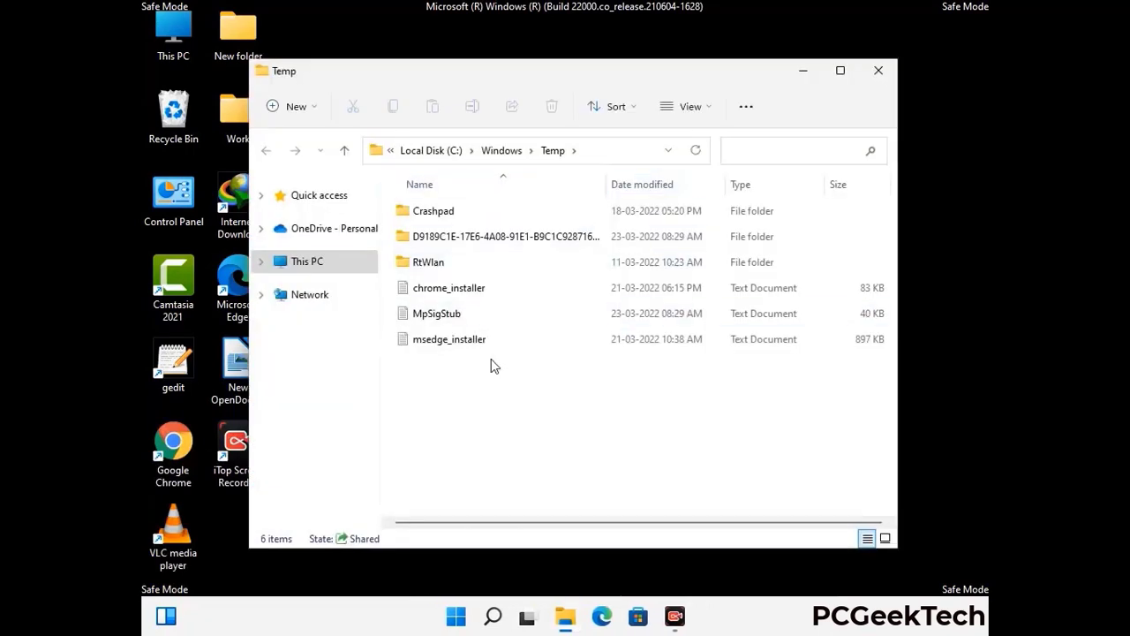
- Delete all six items in C:\Windows\Temp and close the folder window
key(ctrl+a)
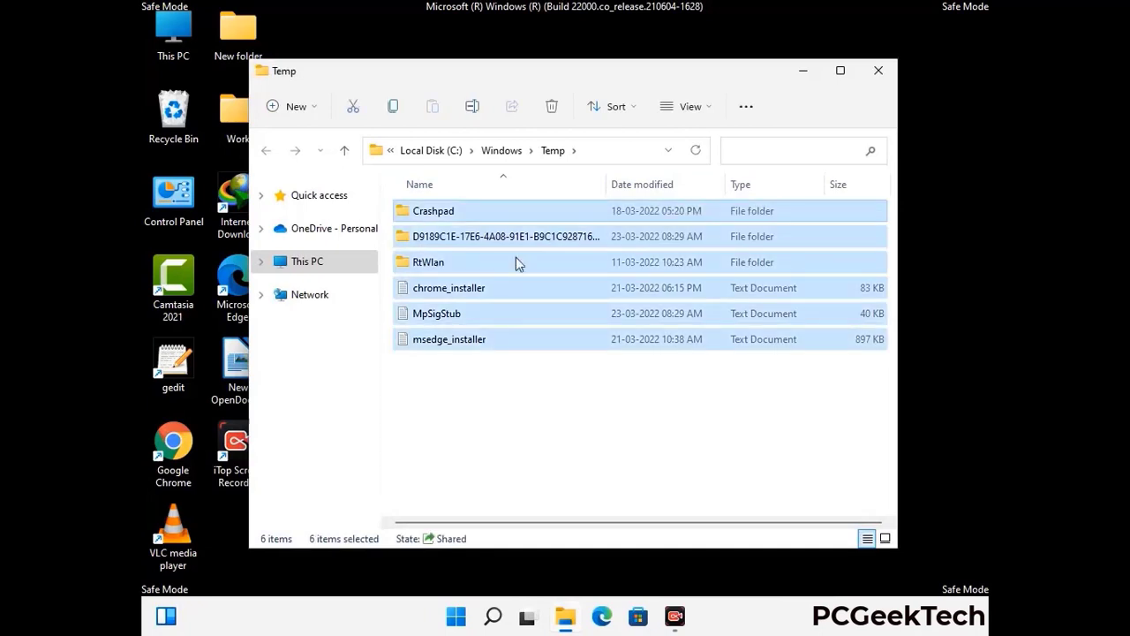
click(552, 107)
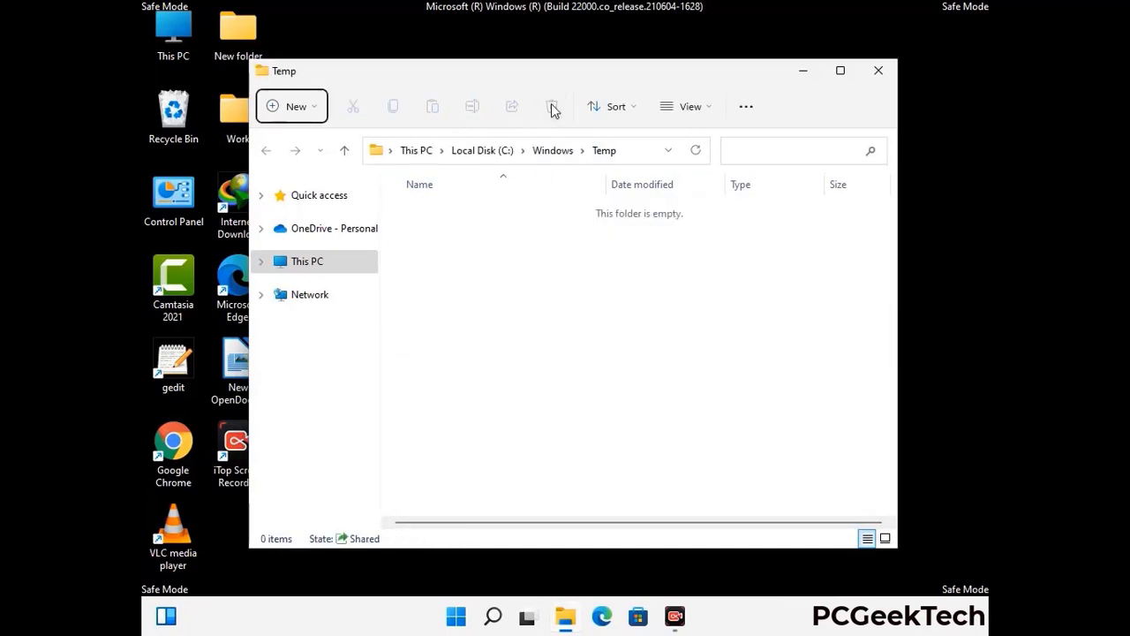
click(879, 71)
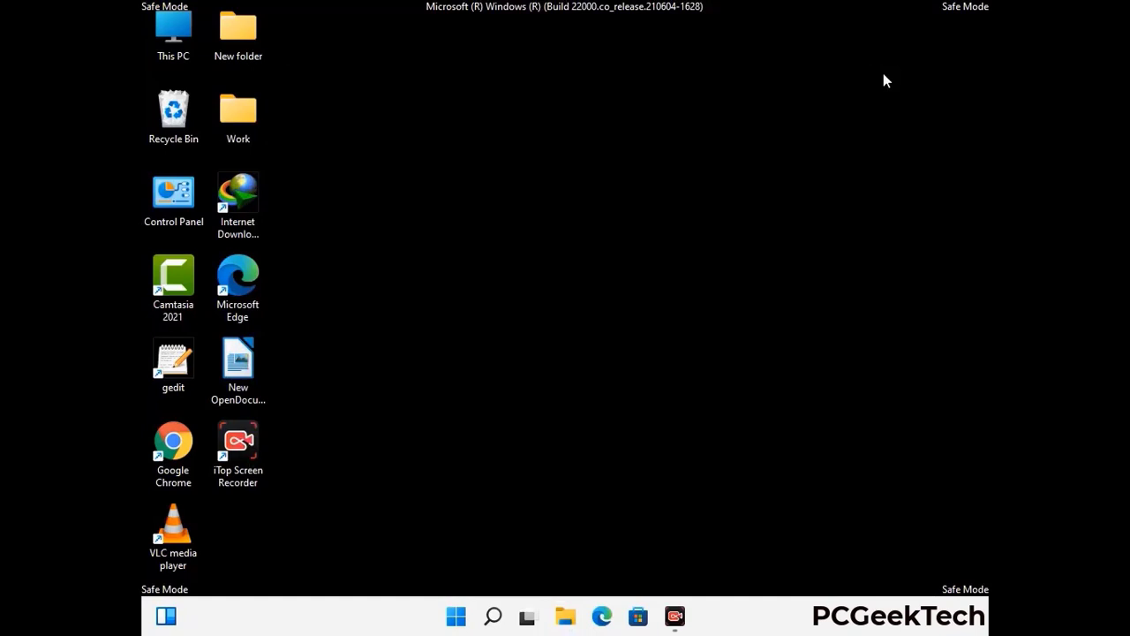
- Launch Registry Editor by running 'regedit'
key(super+r)
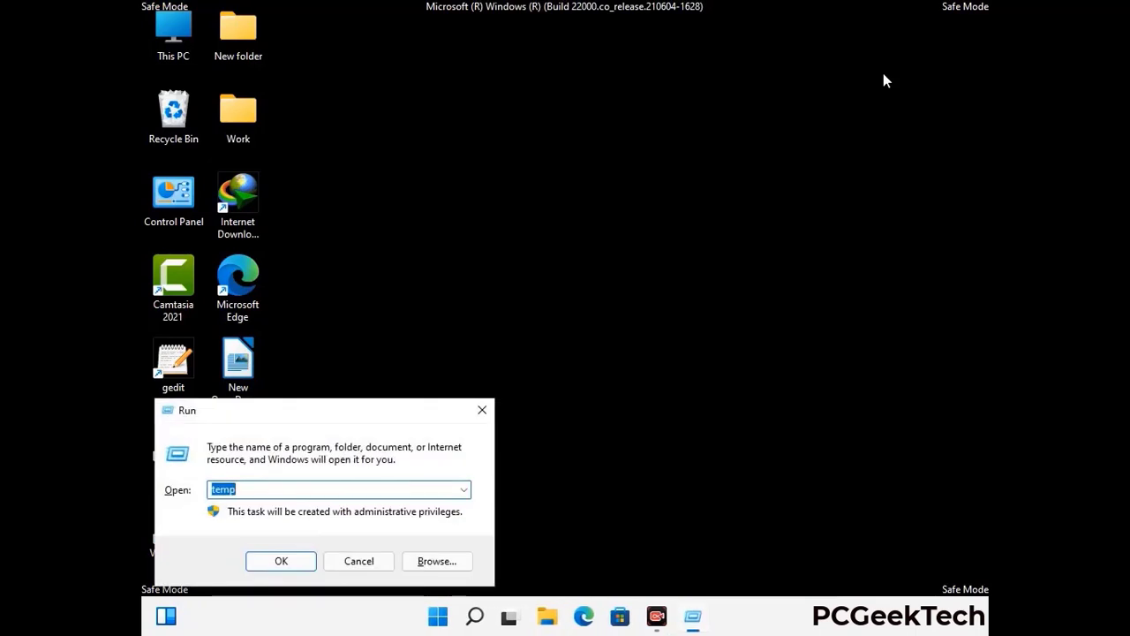
drag(336, 407, 585, 141)
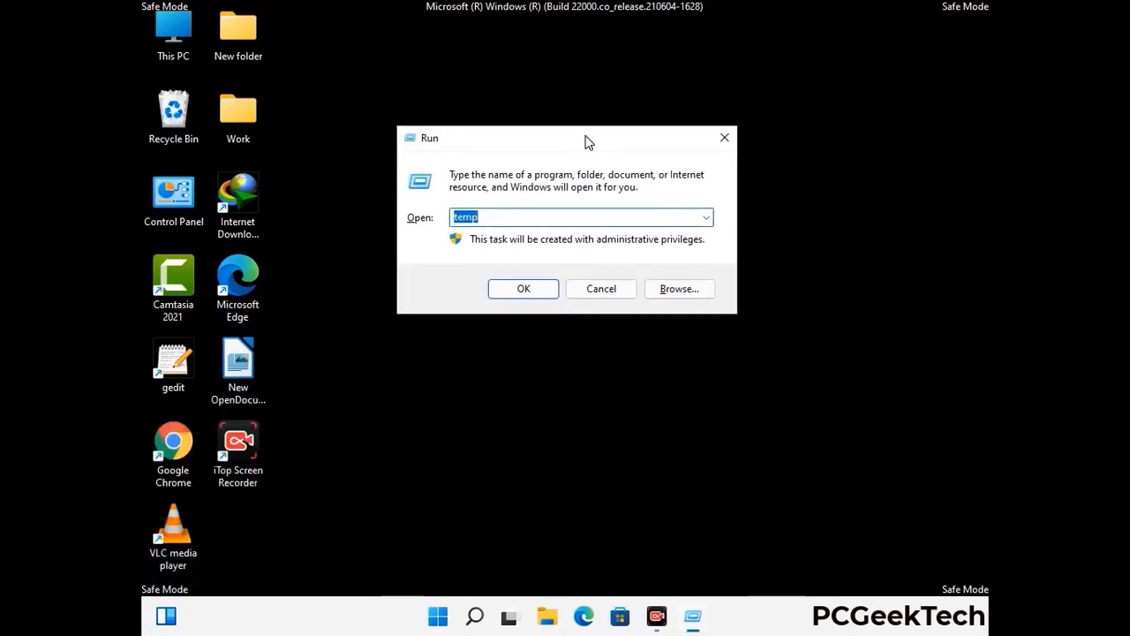
text(regedit)
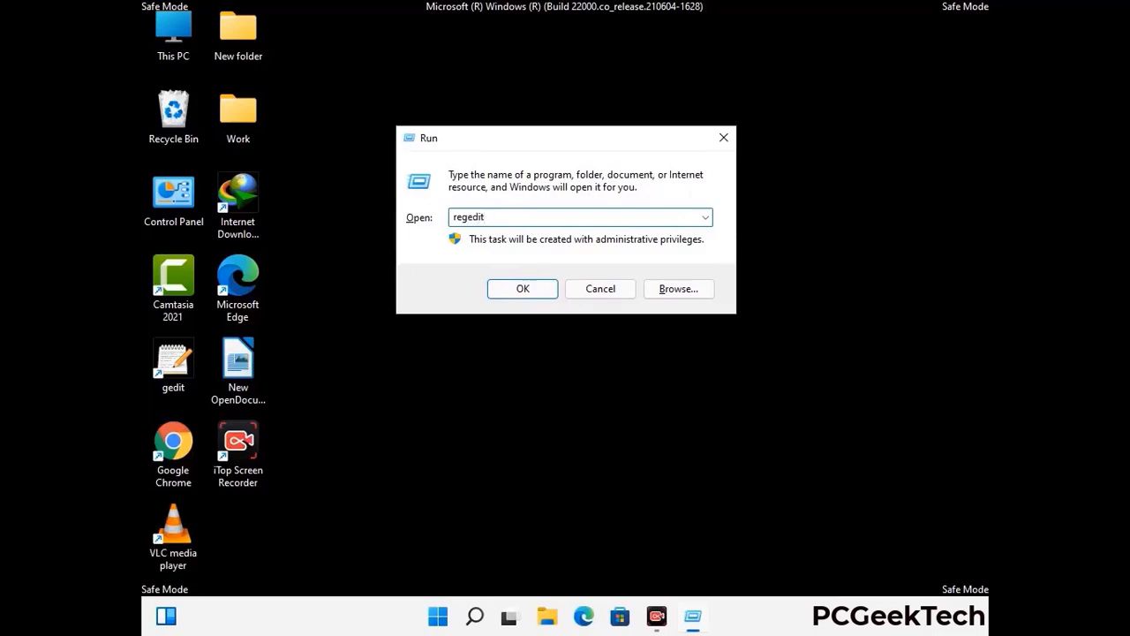
key(Return)
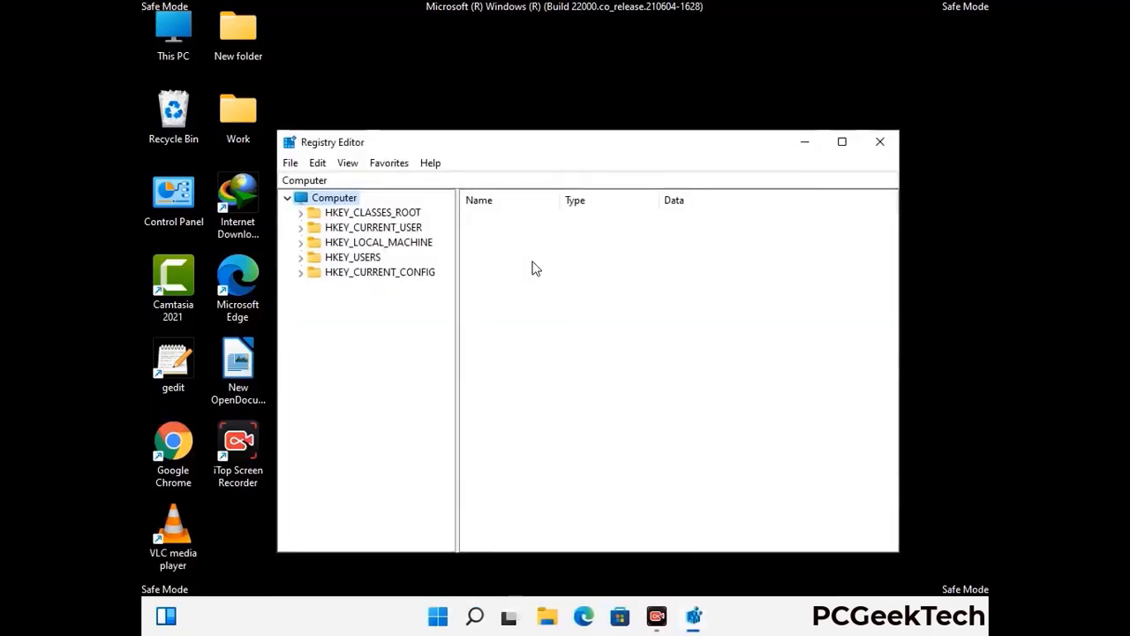
- Expand HKEY_CURRENT_USER > Software > Microsoft in the registry tree
click(379, 242)
click(301, 227)
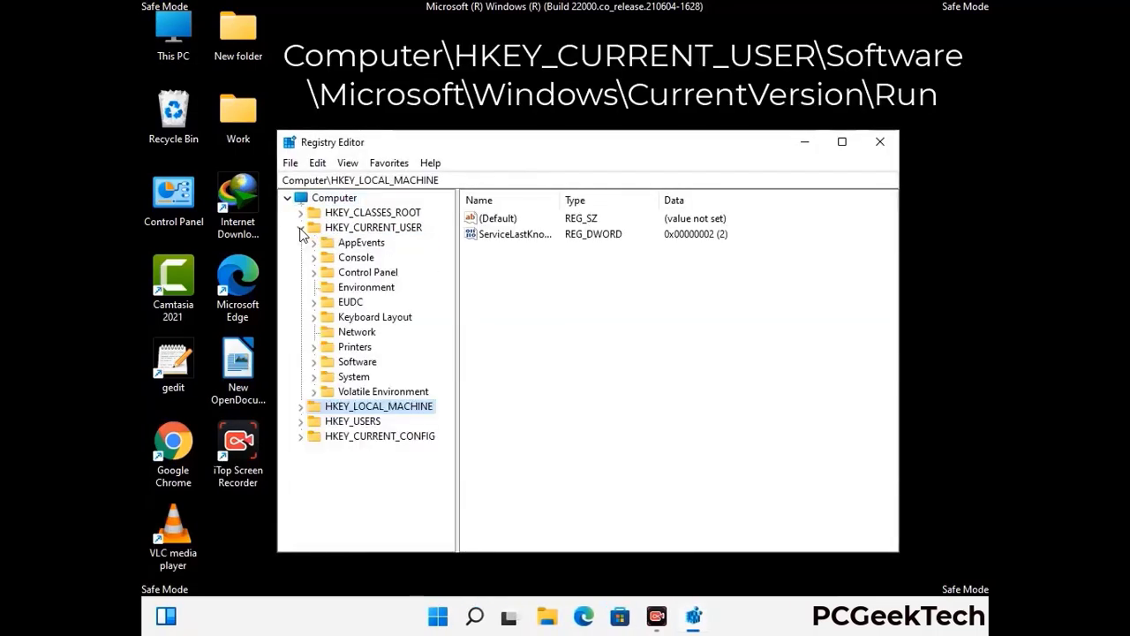
click(352, 365)
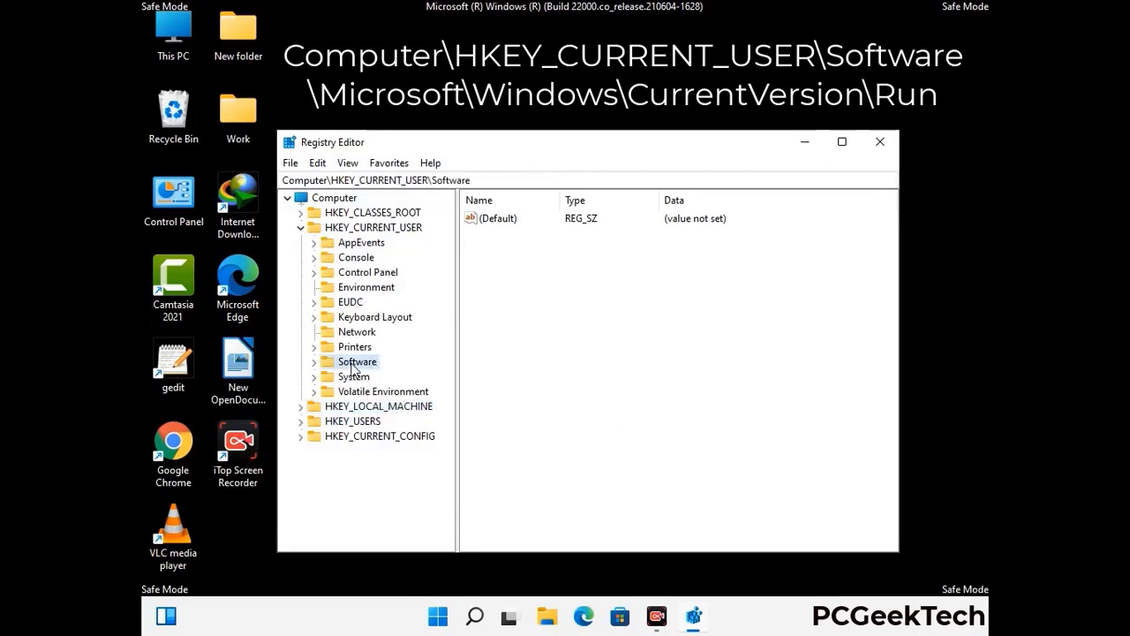
click(312, 363)
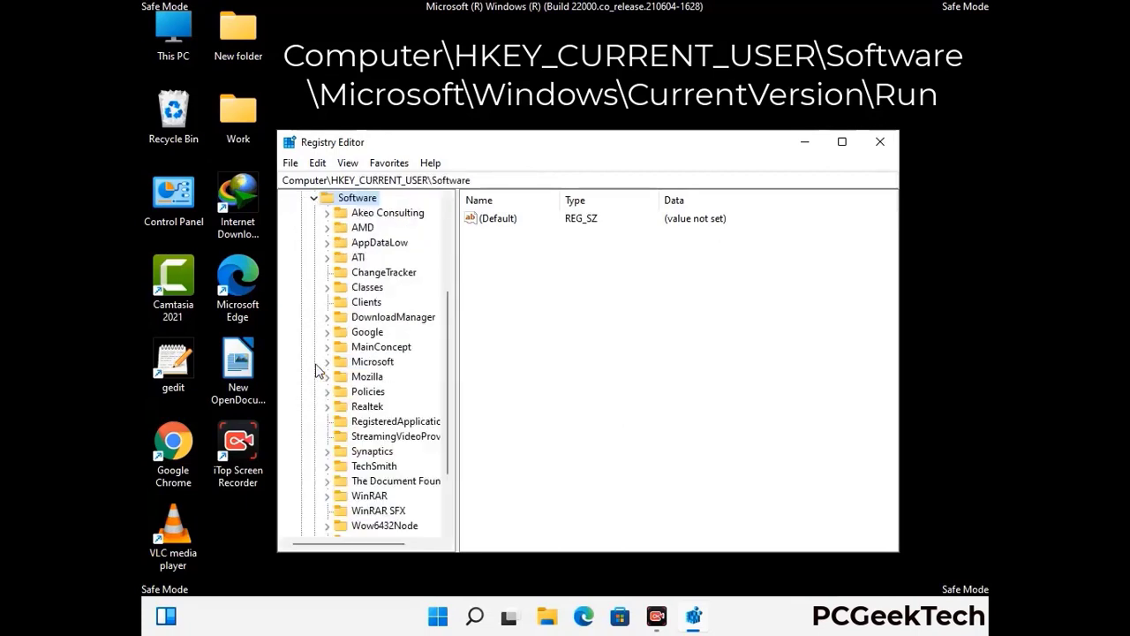
click(369, 365)
click(329, 362)
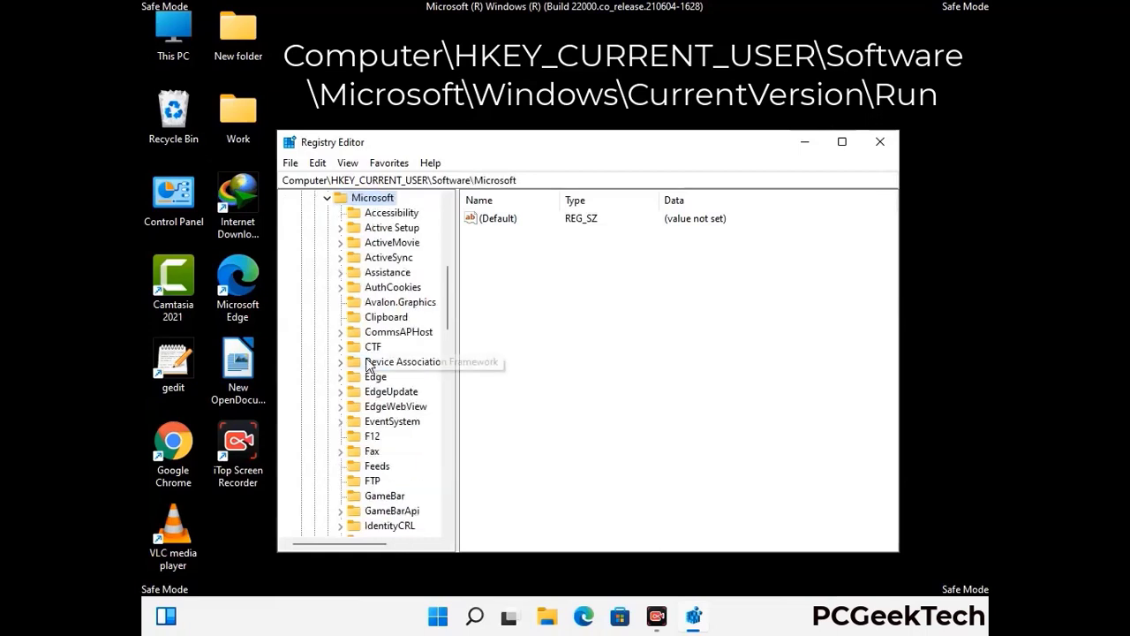
- Expand Windows > CurrentVersion and select the Run key to list its startup values
scroll(409, 386, down, 4)
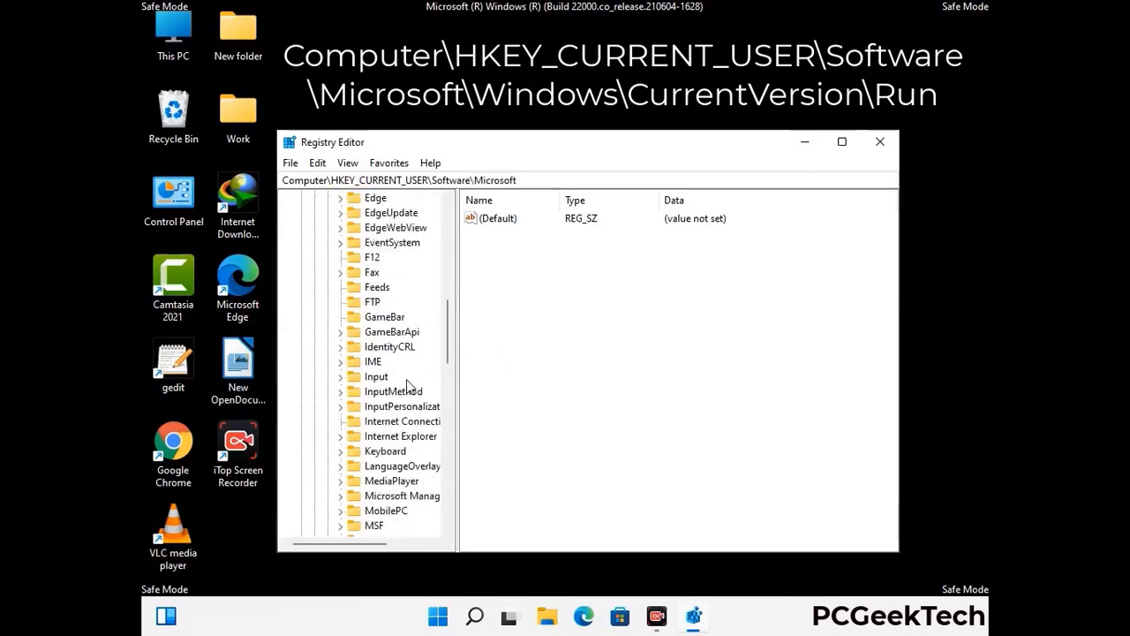
scroll(409, 386, down, 3)
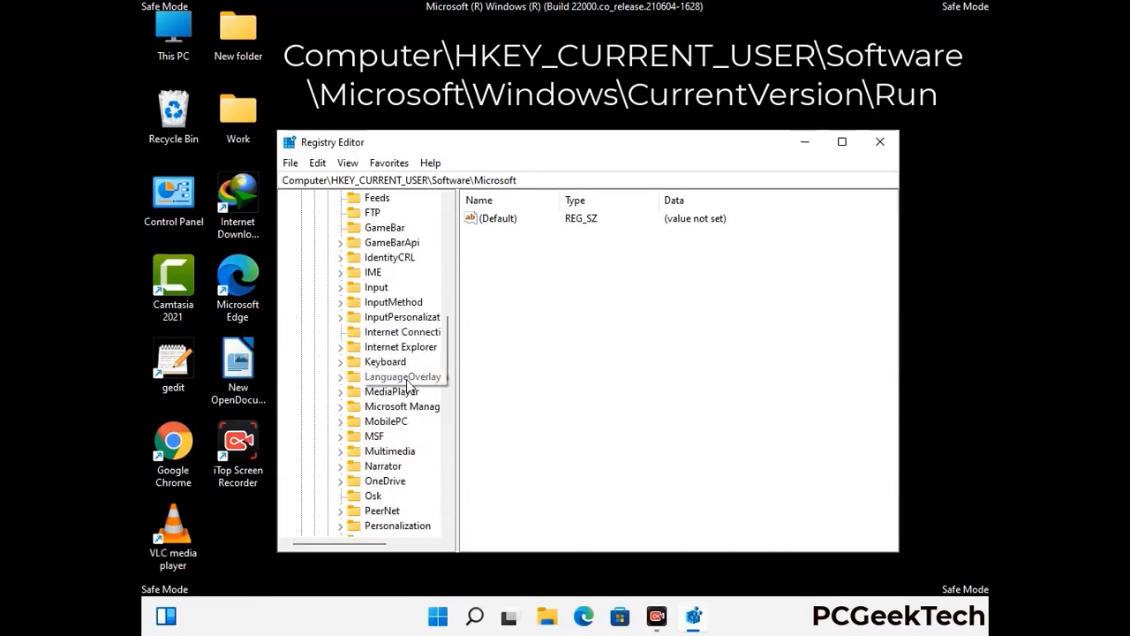
scroll(409, 386, down, 6)
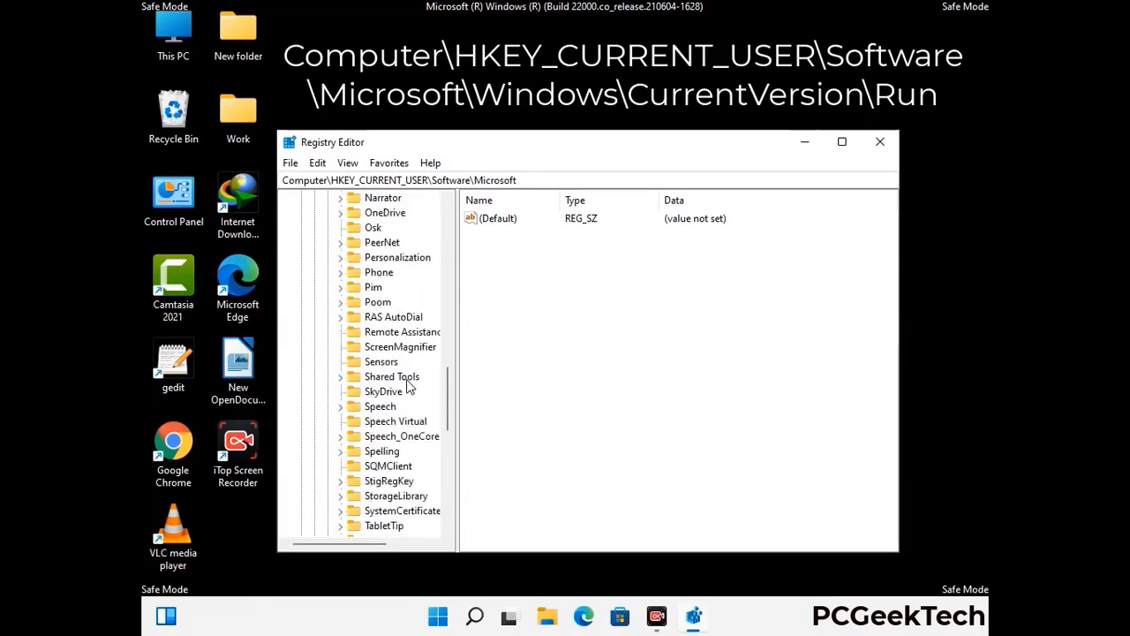
scroll(409, 386, down, 4)
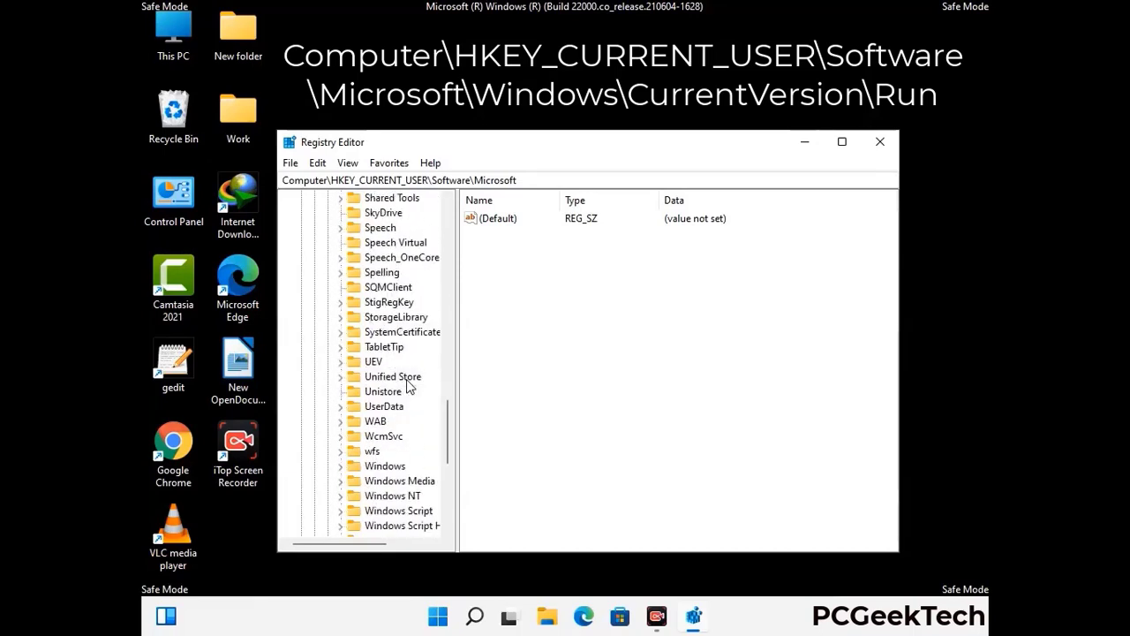
double_click(386, 421)
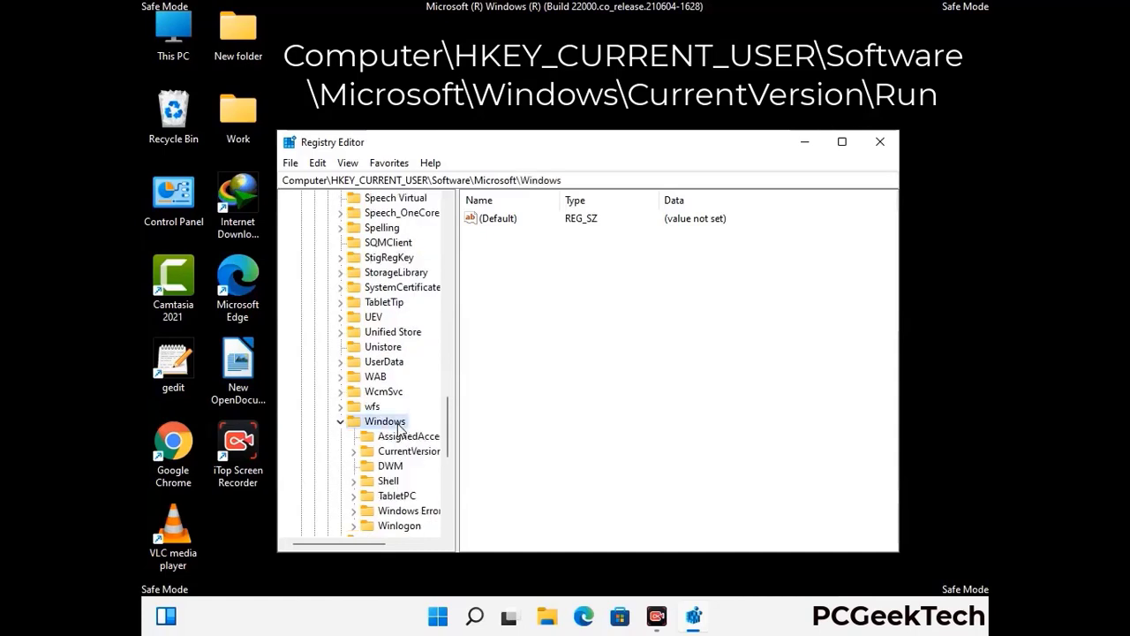
scroll(412, 417, down, 1)
double_click(411, 417)
scroll(408, 388, down, 4)
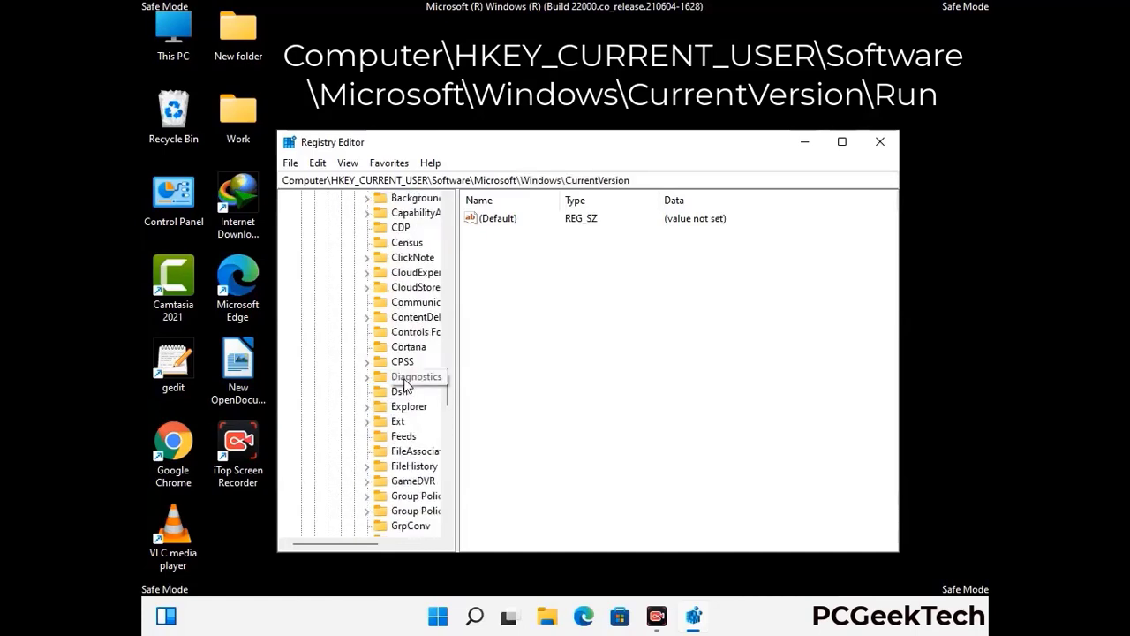
scroll(406, 381, down, 4)
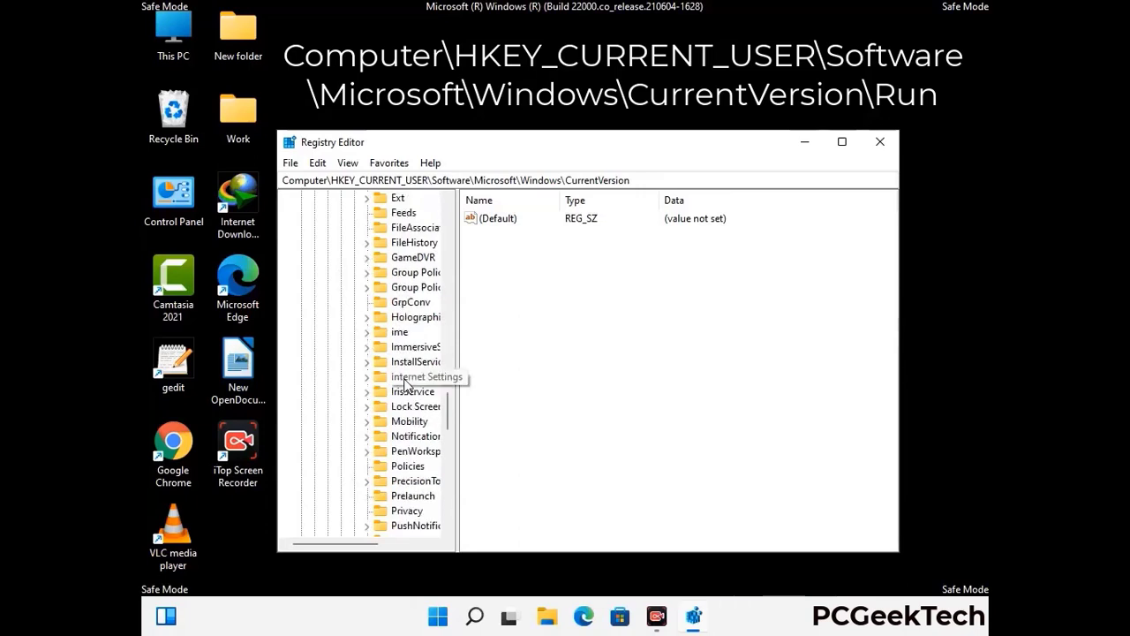
scroll(406, 382, down, 1)
scroll(406, 381, down, 1)
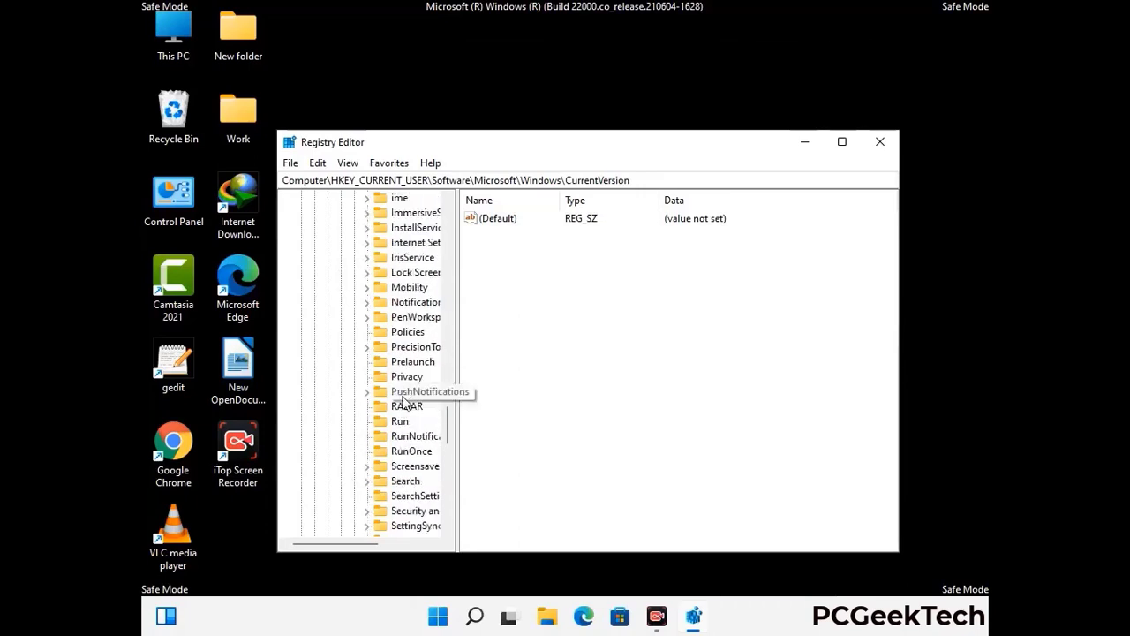
click(400, 422)
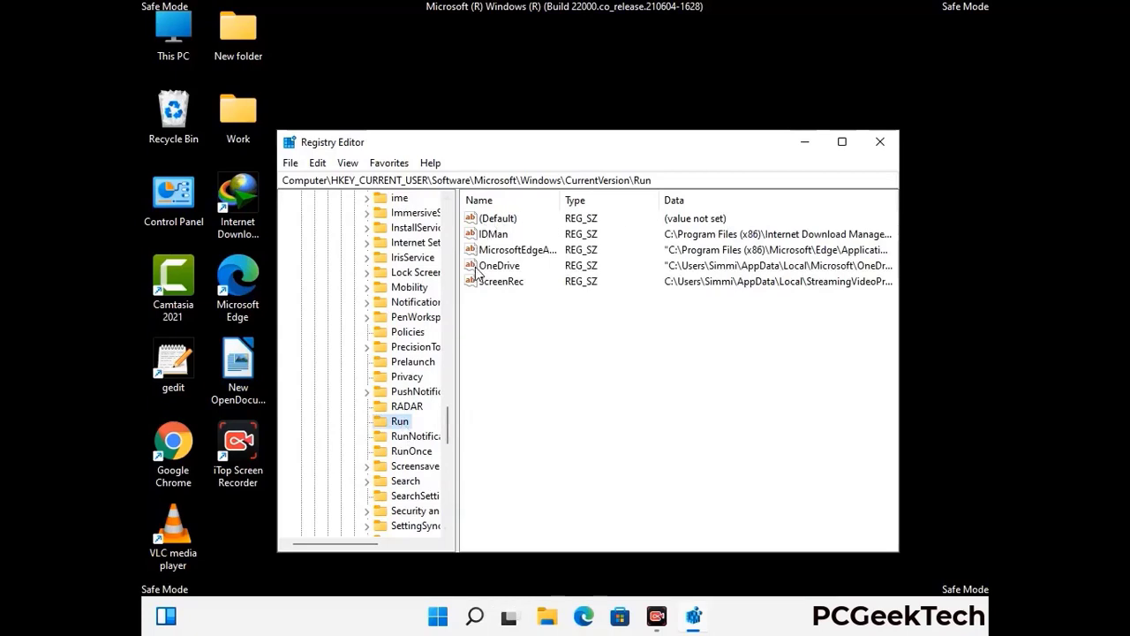
- Delete the ScreenRec value from the Run key and confirm the deletion
click(500, 283)
click(505, 283)
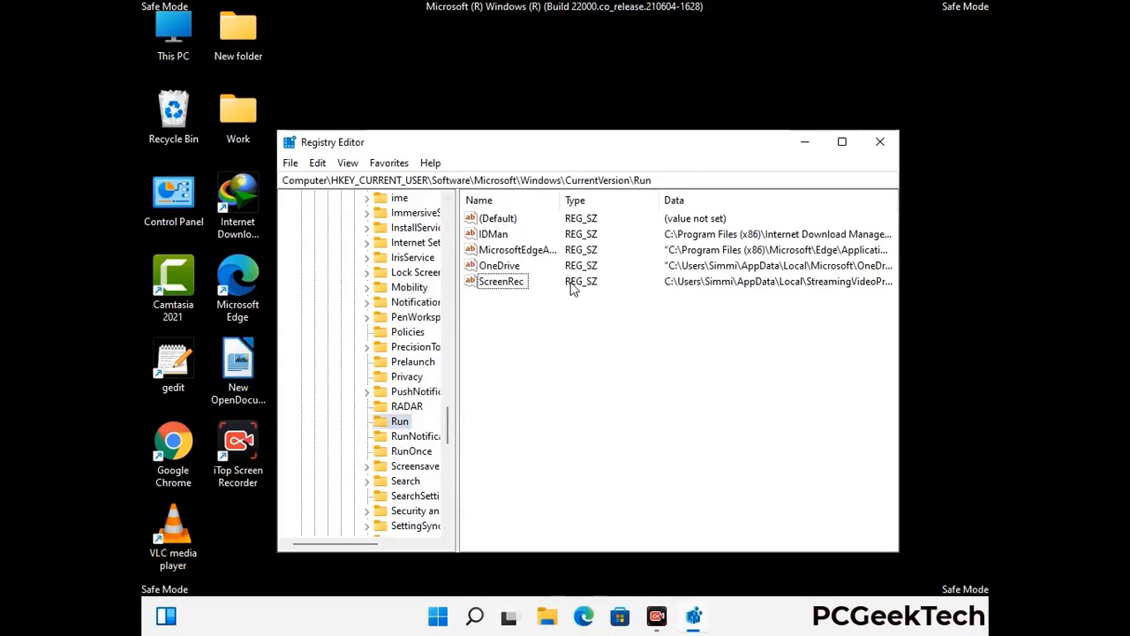
key(Escape)
right_click(509, 285)
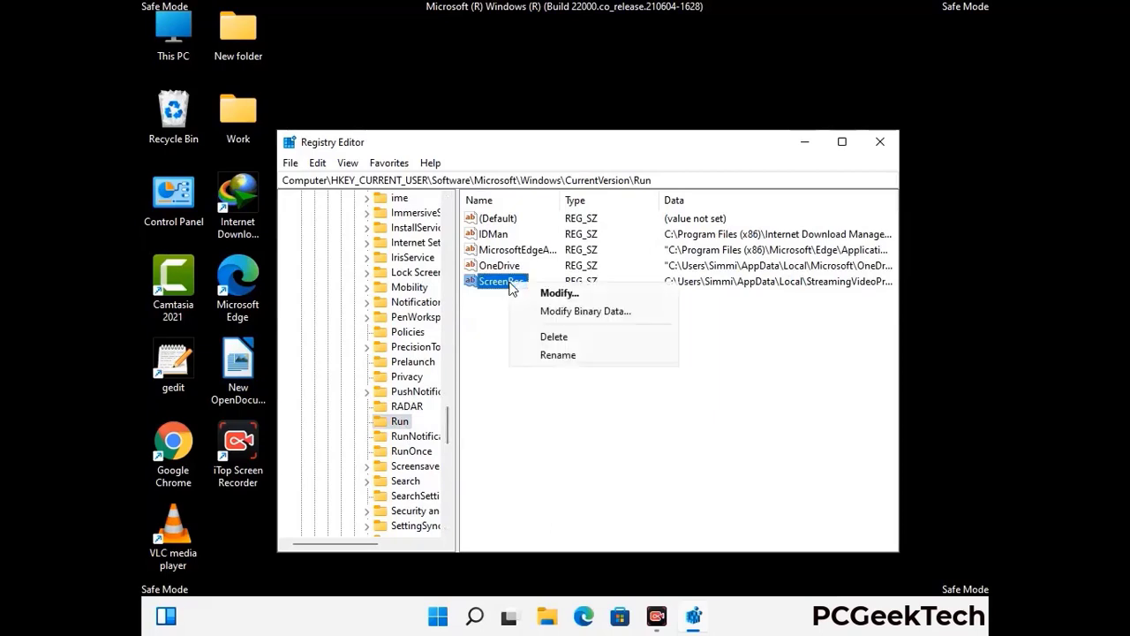
click(541, 334)
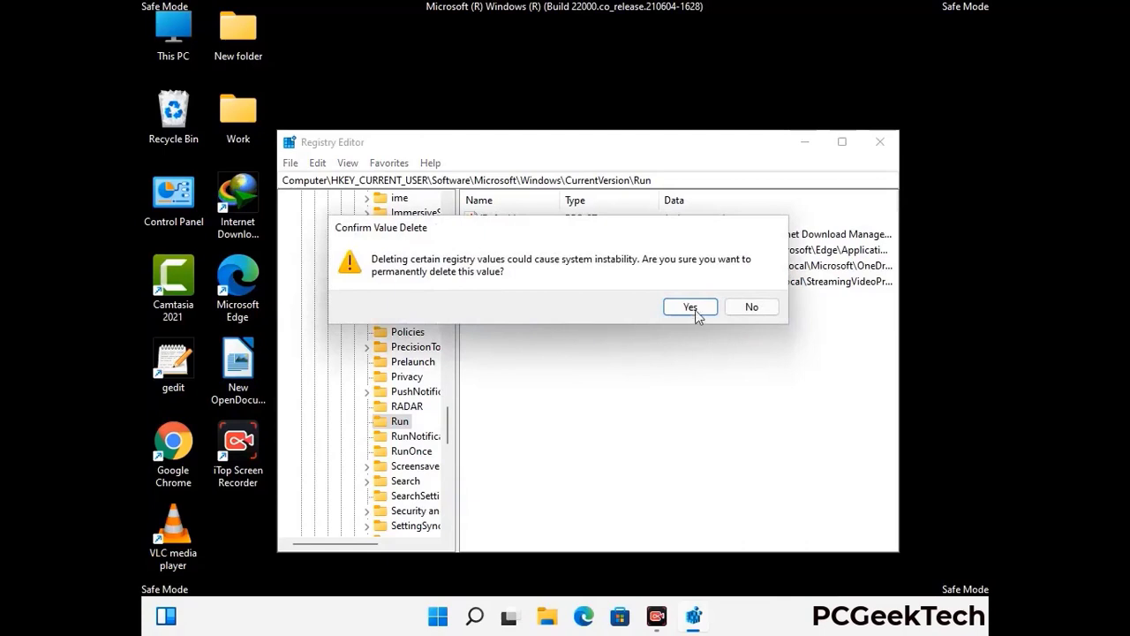
click(707, 313)
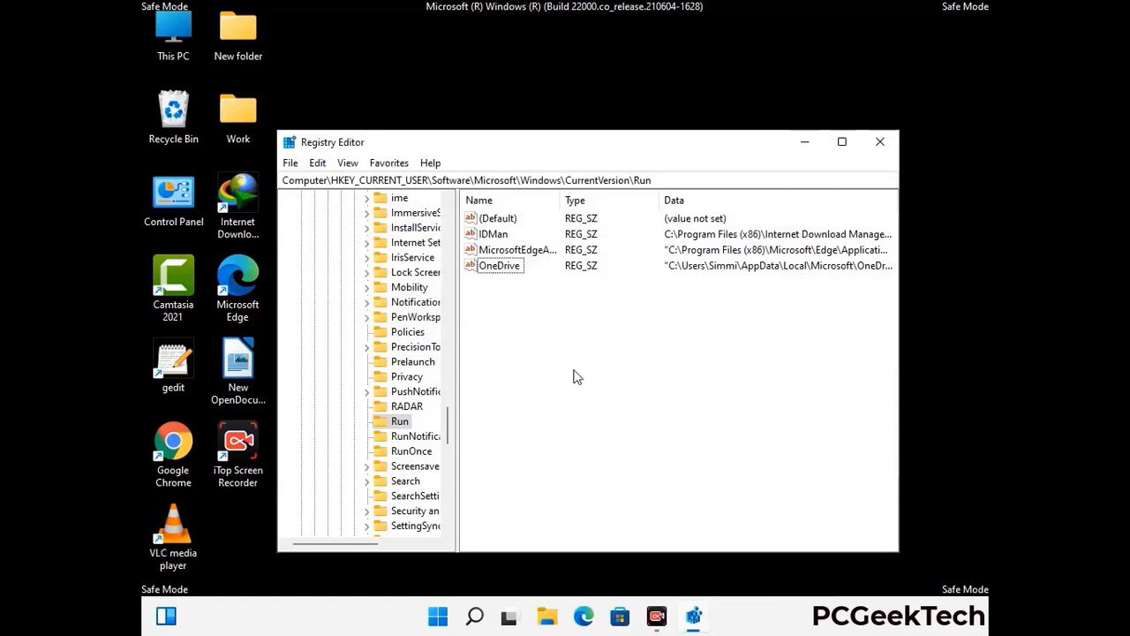
- Search the registry for 'Vlrus Name', cancel the search, and close Registry Editor
key(ctrl+f)
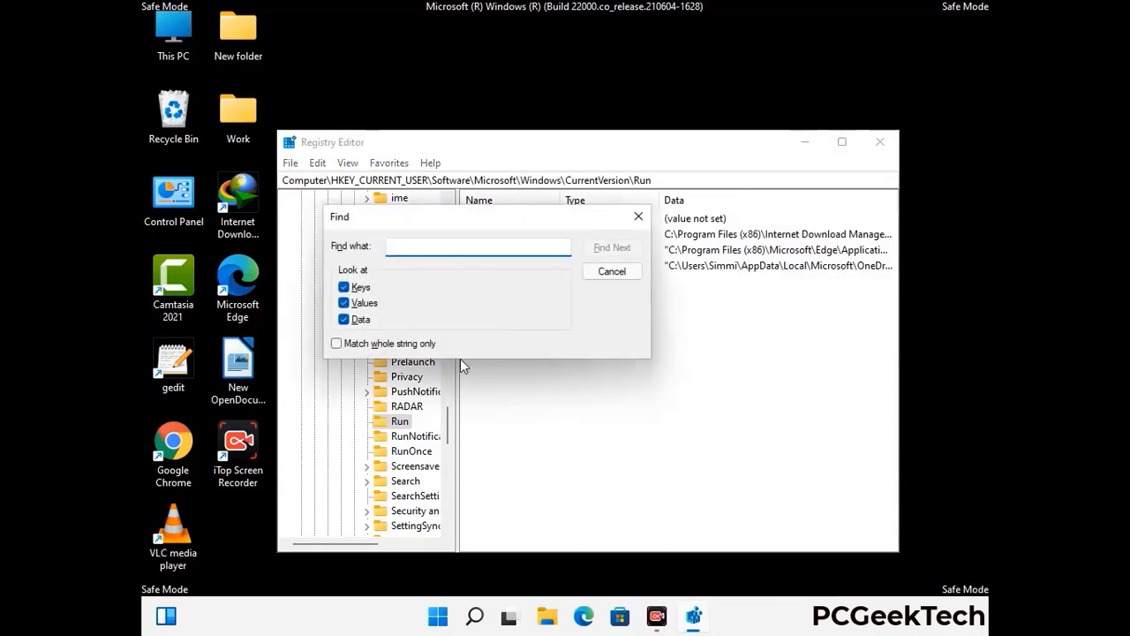
text(Vl)
text(rus N)
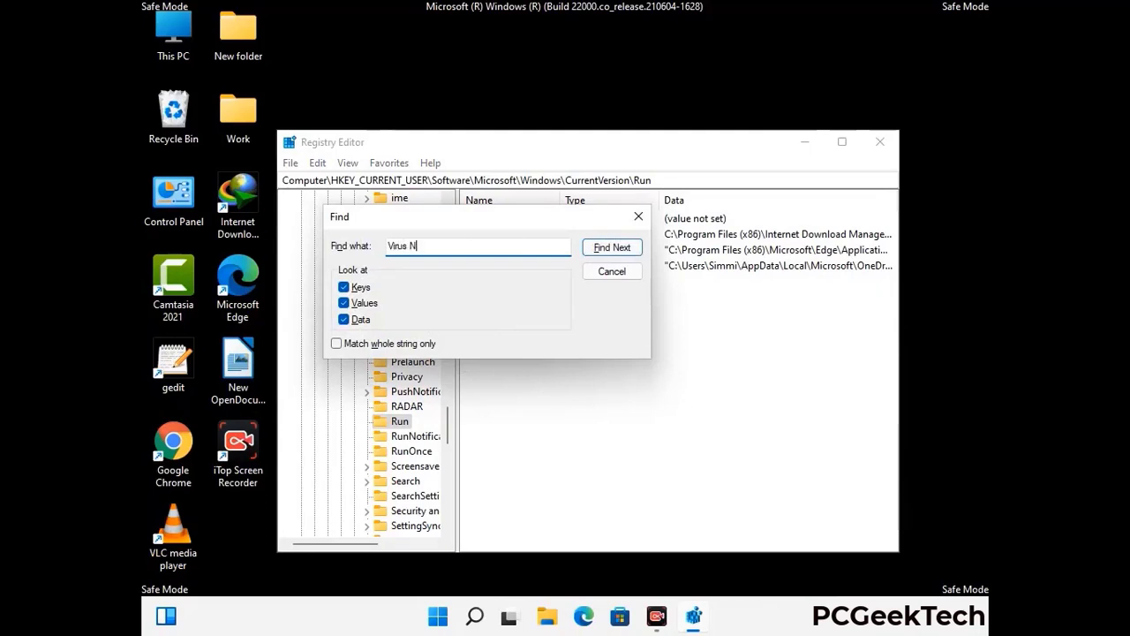
text(ame)
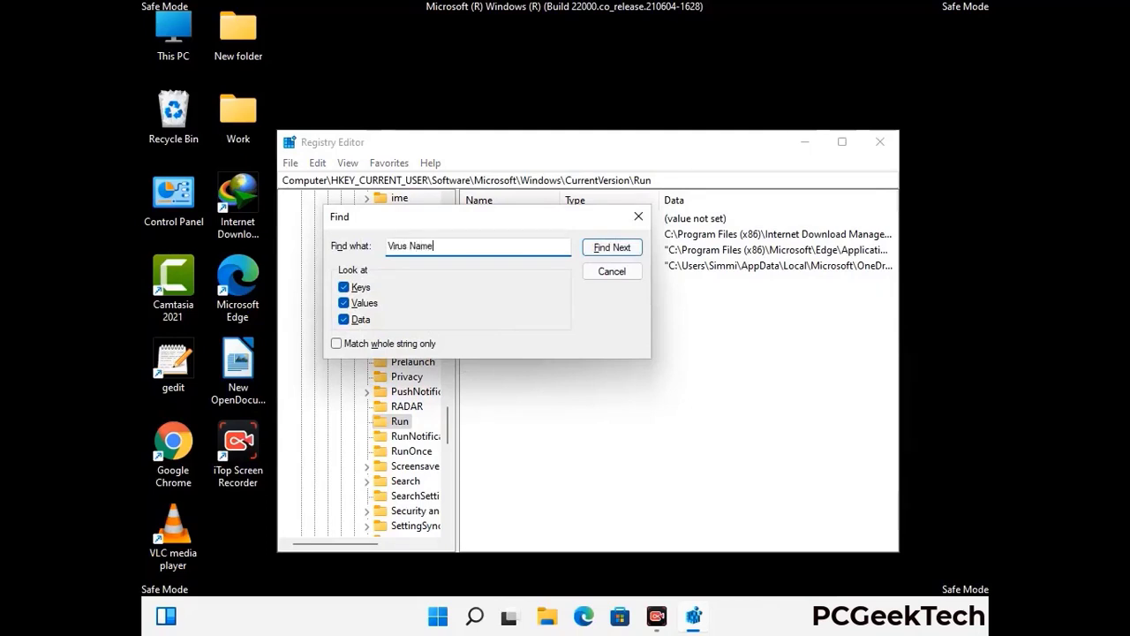
click(599, 251)
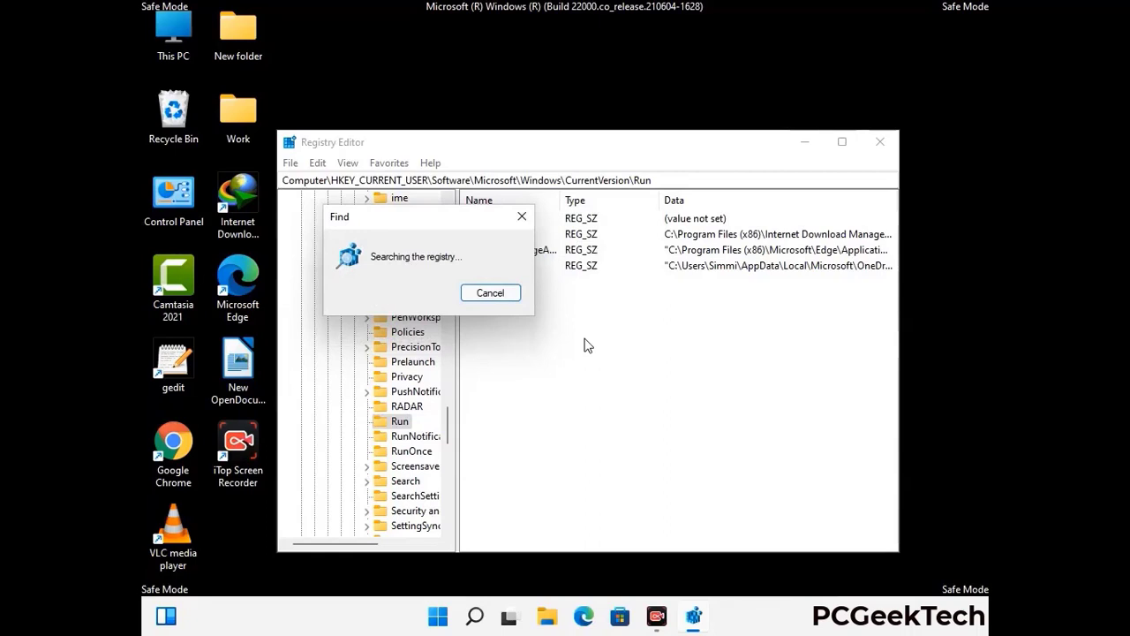
click(522, 217)
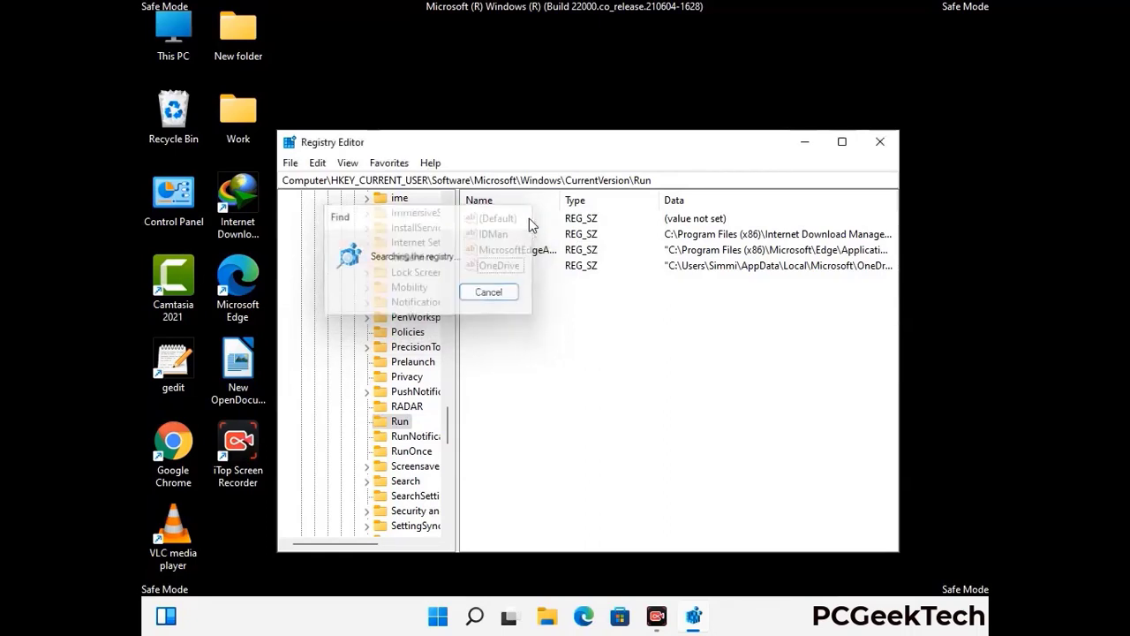
click(881, 145)
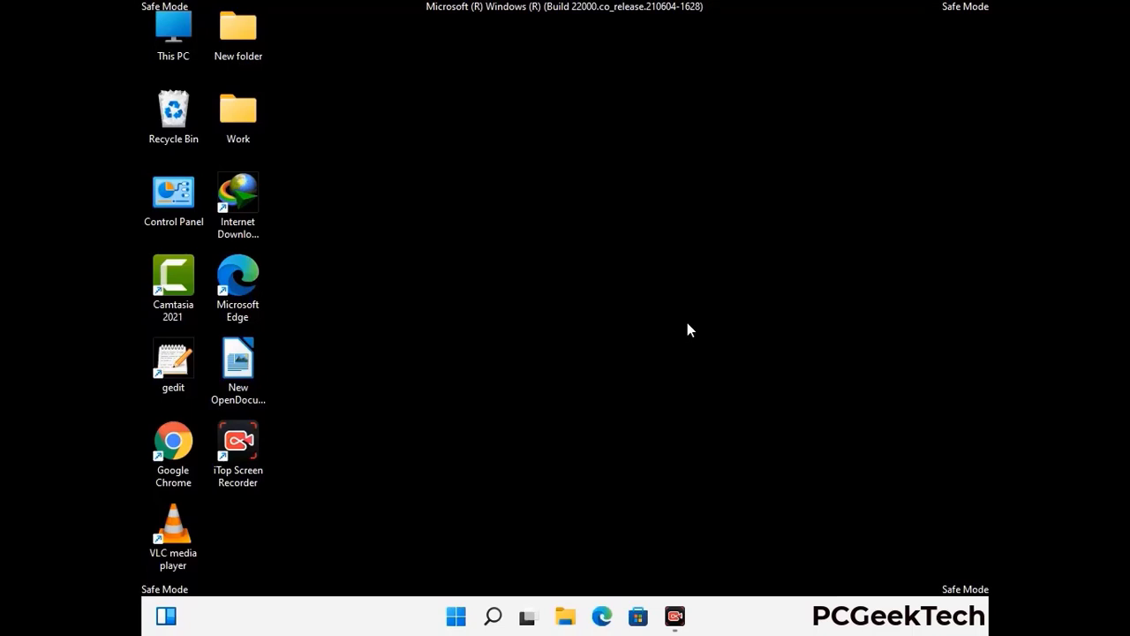
- Launch msconfig and clear the Safe boot option on the Boot tab
key(super+r)
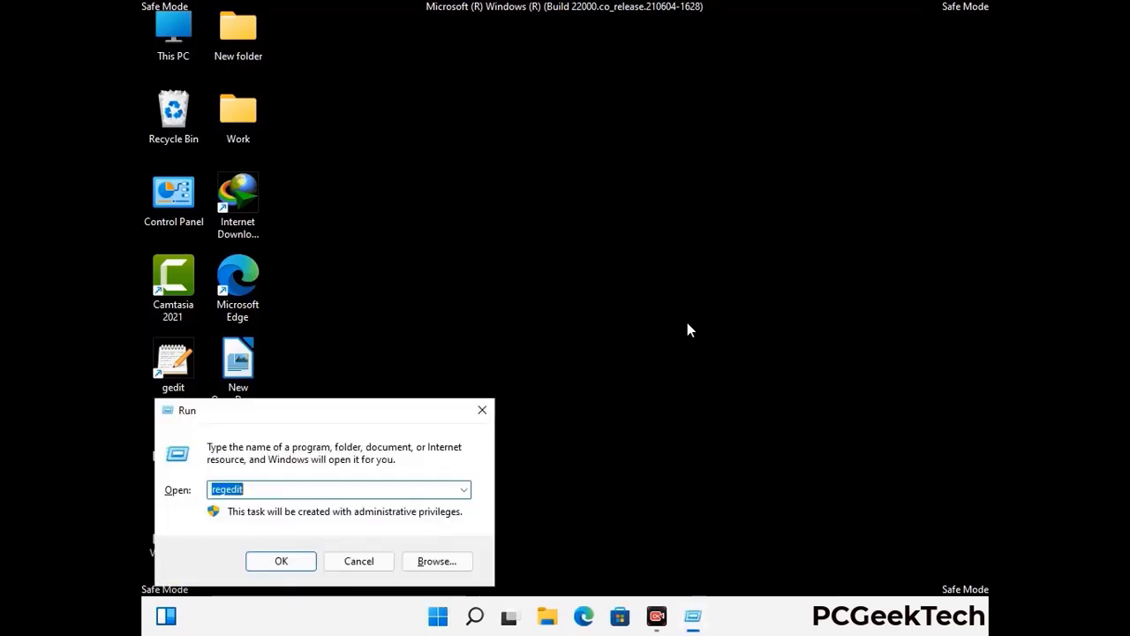
drag(328, 409, 578, 172)
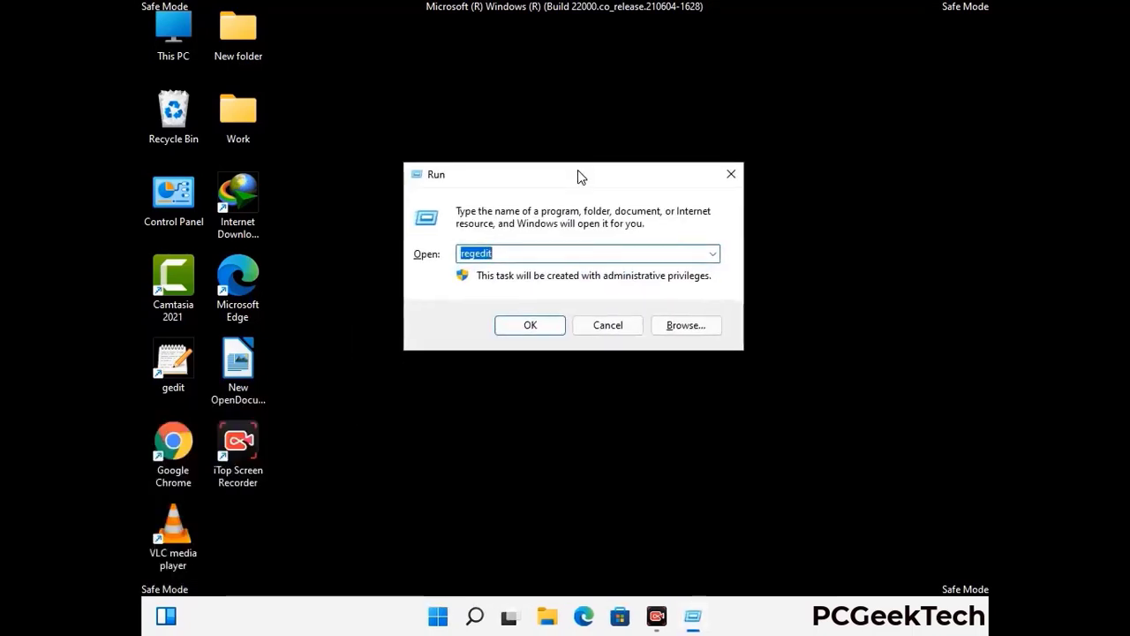
text(msconfig)
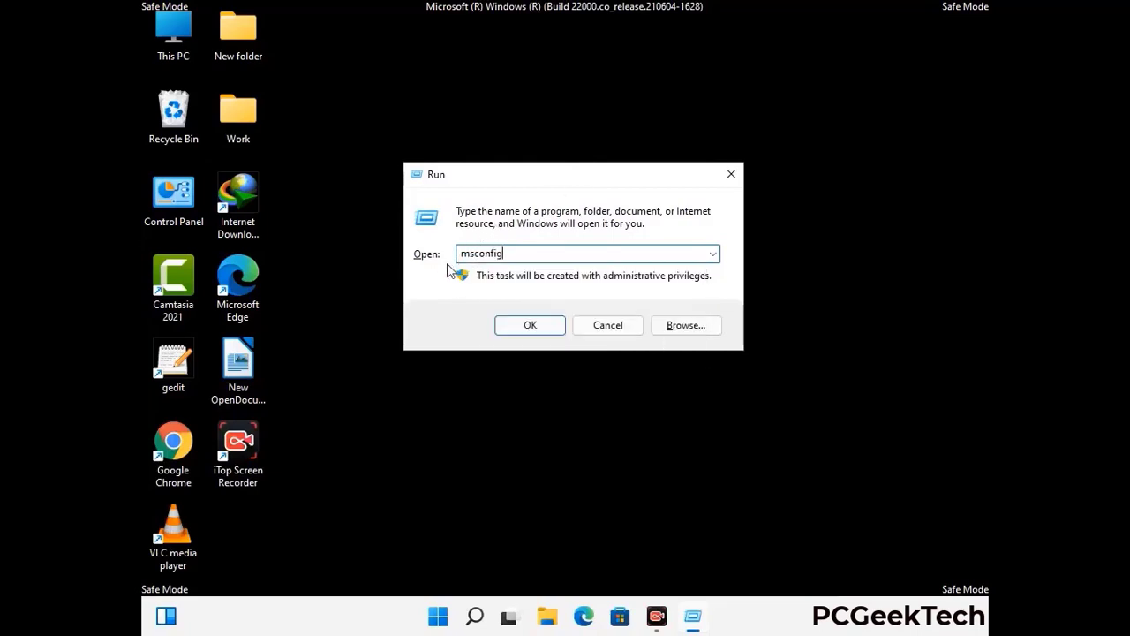
click(527, 326)
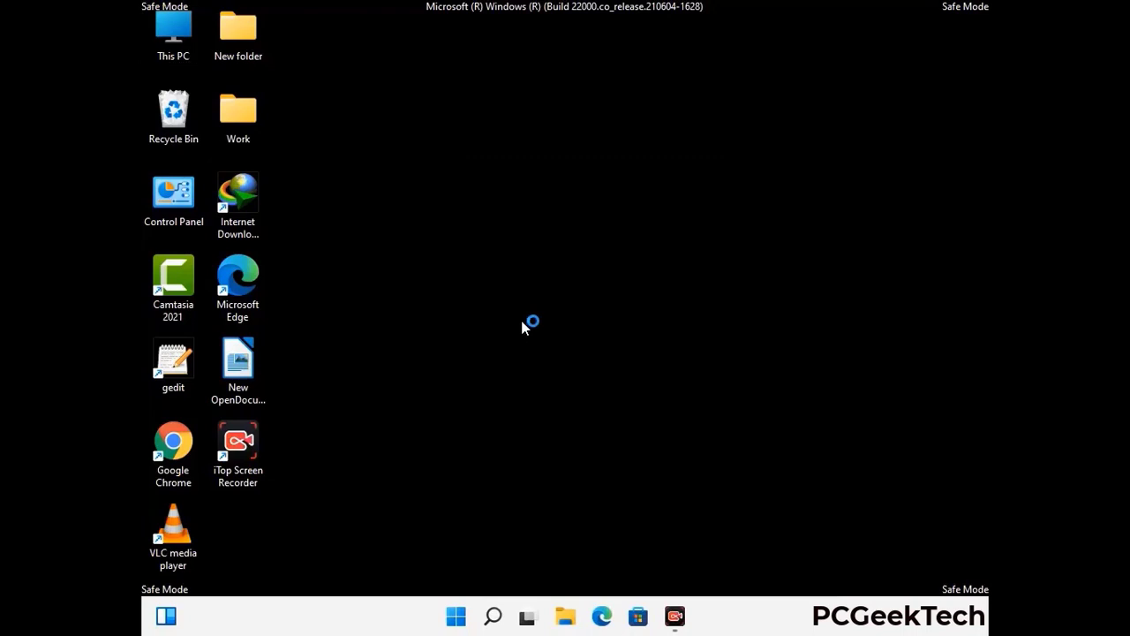
click(391, 177)
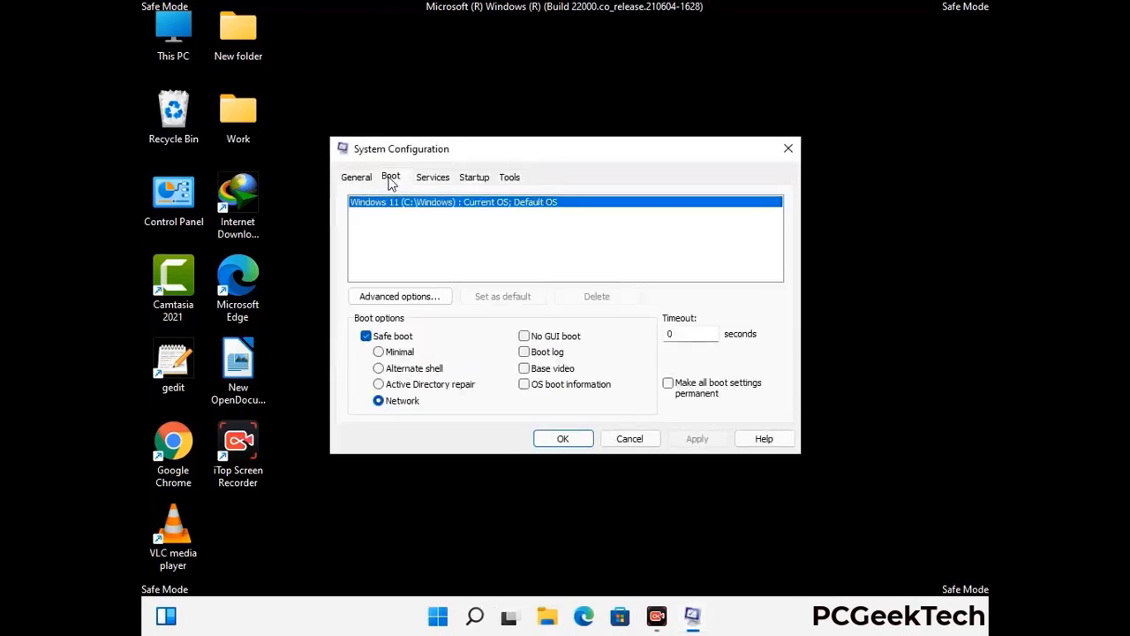
click(365, 336)
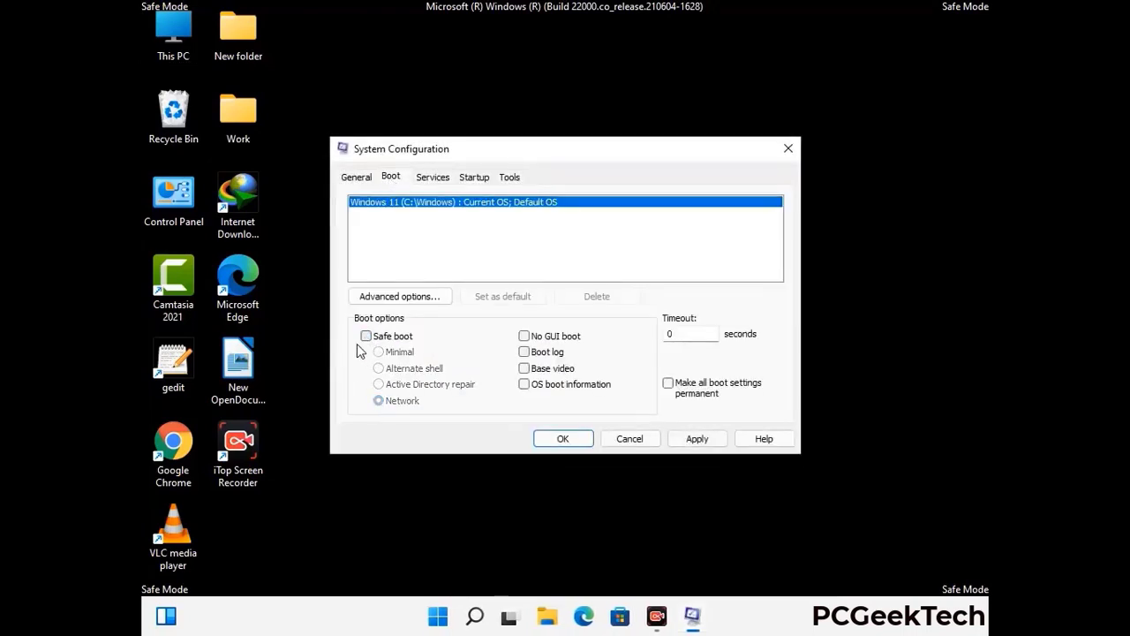